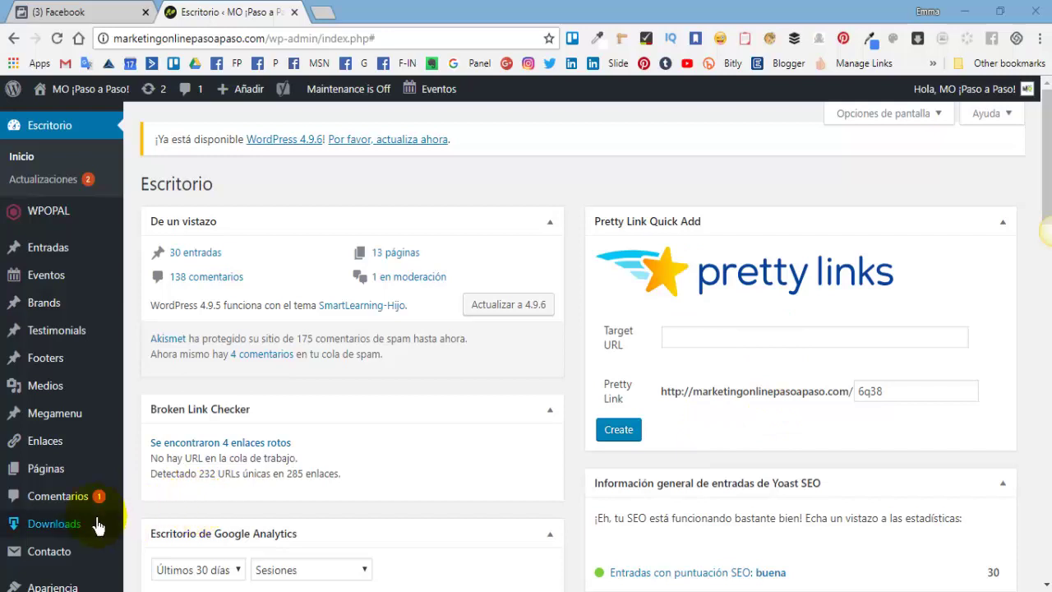
Step: Open the WordPress page for adding new plugins
{"action": "scroll", "coordinate": [33, 547], "scroll_direction": "down", "scroll_amount": 2}
{"action": "scroll", "coordinate": [60, 516], "scroll_direction": "up", "scroll_amount": 2}
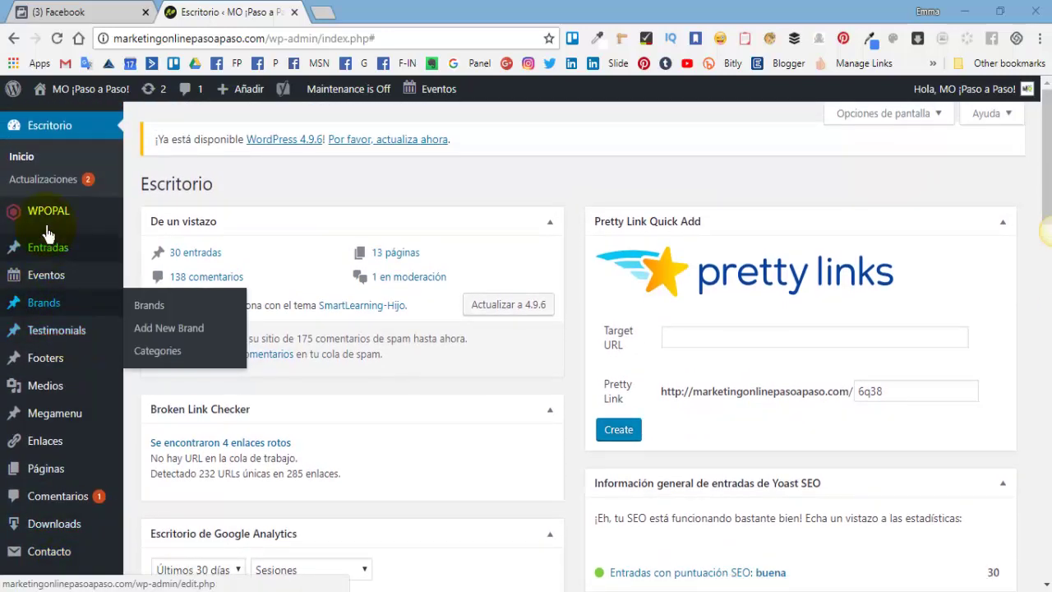
{"action": "mouse_move", "coordinate": [46, 481]}
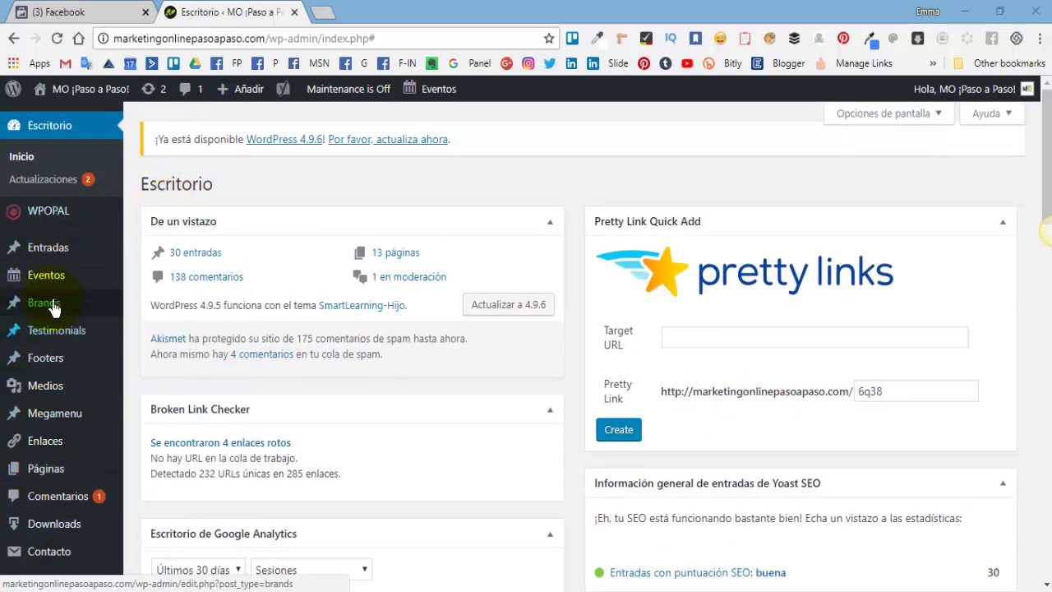
{"action": "mouse_move", "coordinate": [47, 263]}
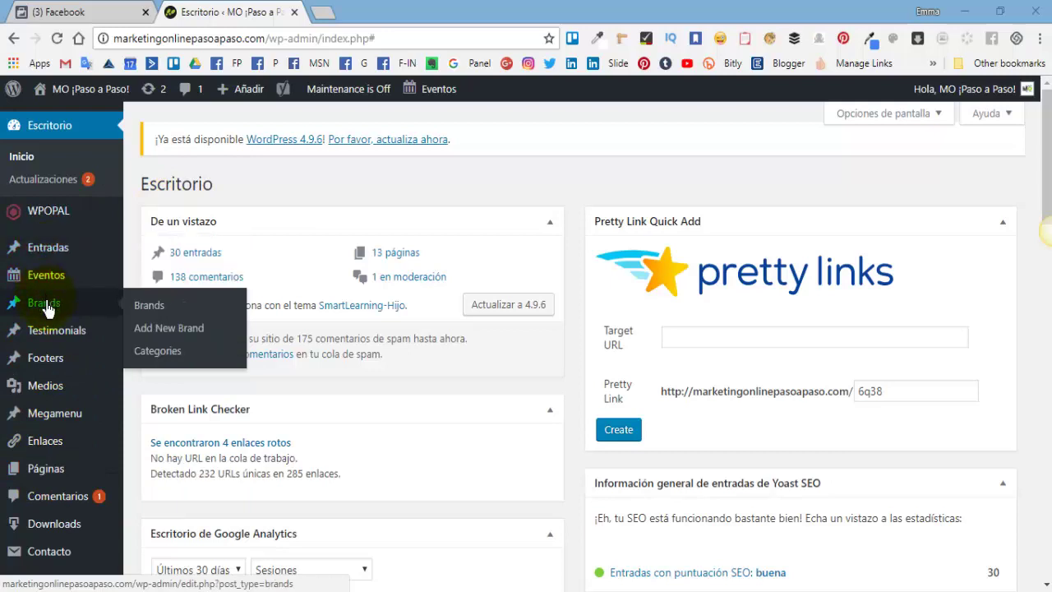
{"action": "scroll", "coordinate": [49, 469], "scroll_direction": "down", "scroll_amount": 3}
{"action": "mouse_move", "coordinate": [51, 404]}
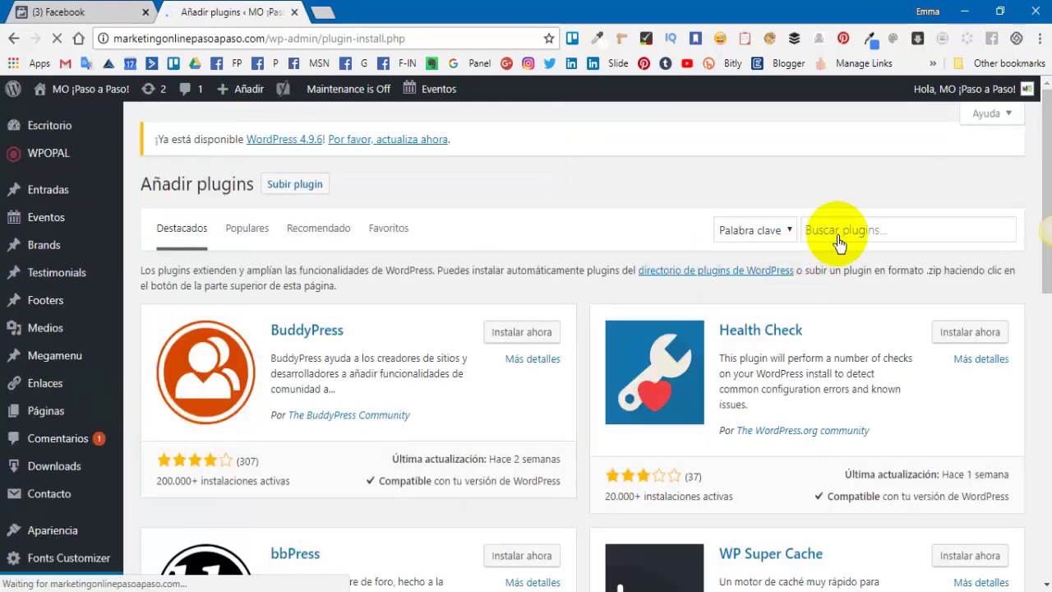
Step: Search the plugin directory for "pixel your site"
{"action": "left_click", "coordinate": [836, 235]}
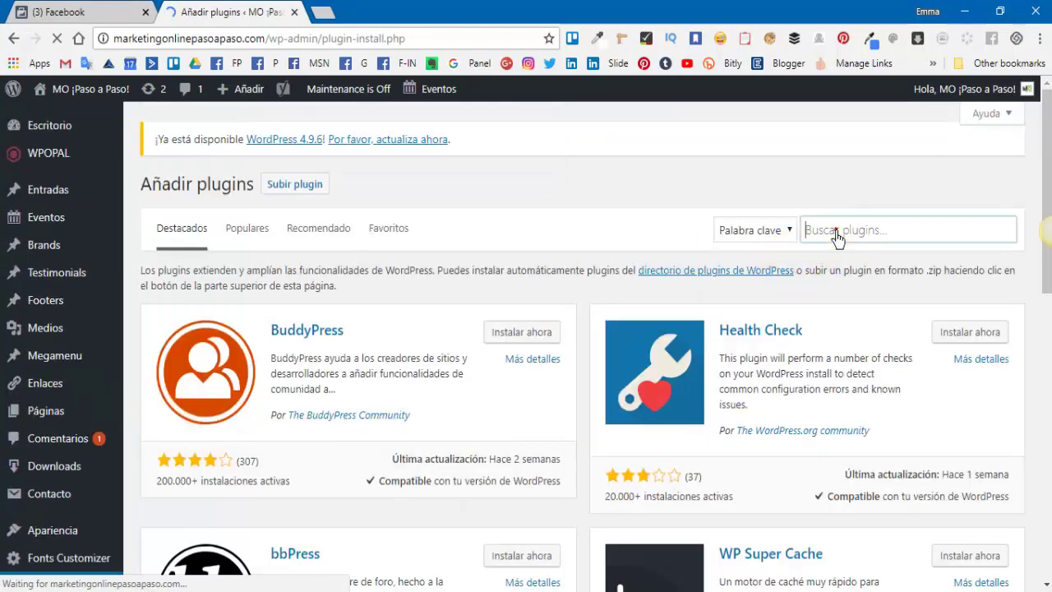
{"action": "left_click", "coordinate": [836, 236]}
{"action": "type", "text": "pi"}
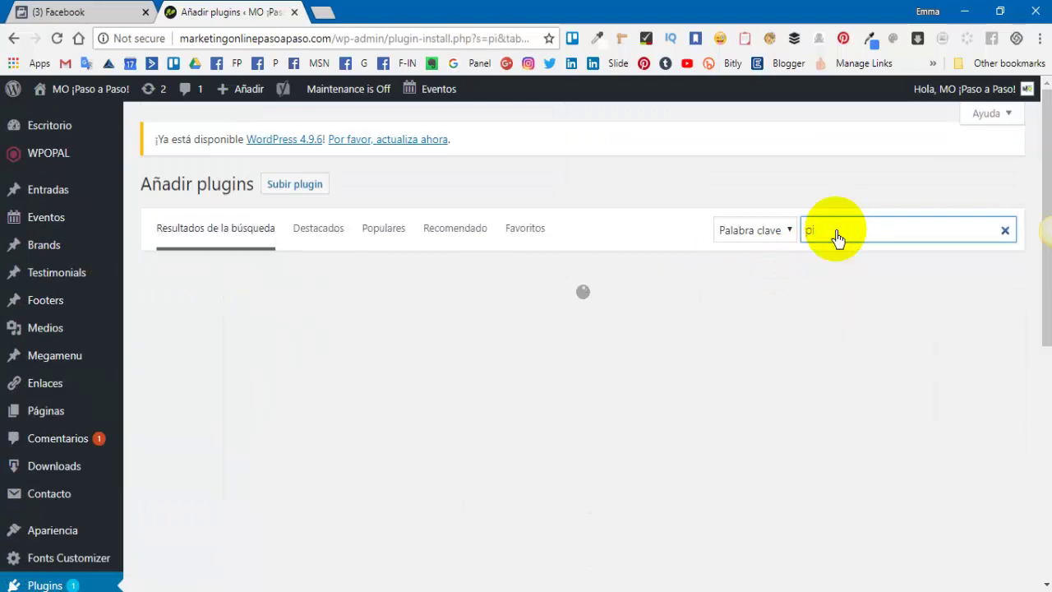
{"action": "type", "text": "xel your "}
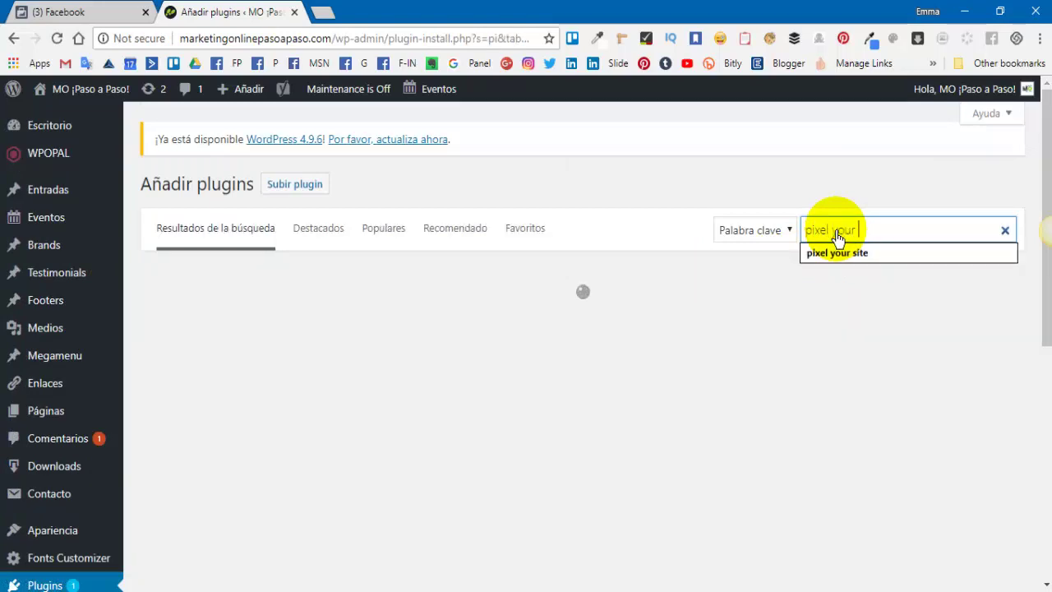
{"action": "type", "text": "site"}
{"action": "key", "text": "Return"}
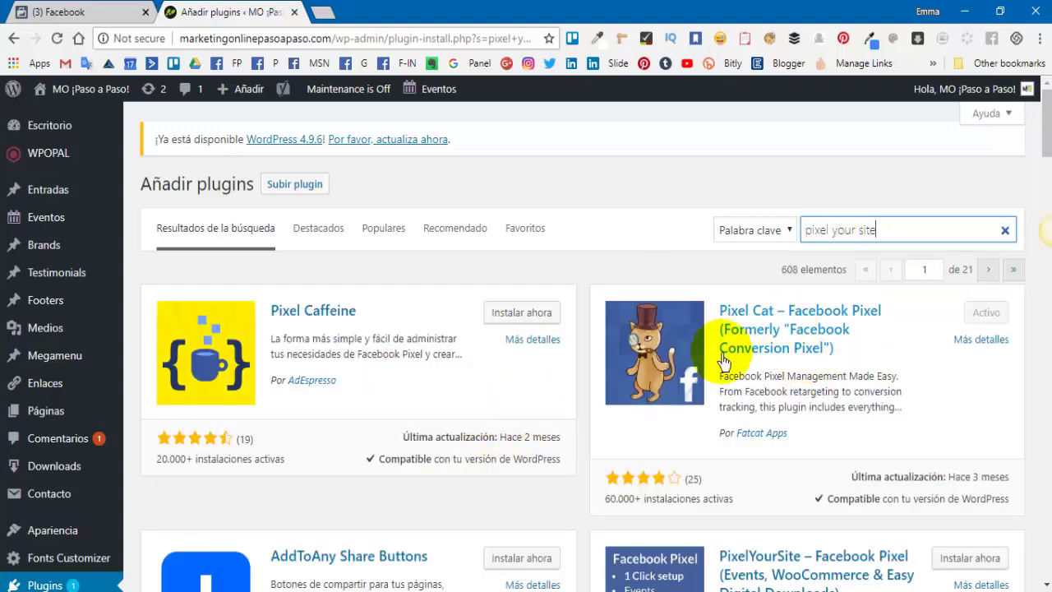
Step: Install and activate the PixelYourSite – Facebook Pixel (Events, WooCommerce & Easy Digital Downloads) plugin
{"action": "scroll", "coordinate": [739, 376], "scroll_direction": "down", "scroll_amount": 4}
{"action": "scroll", "coordinate": [744, 382], "scroll_direction": "up", "scroll_amount": 1}
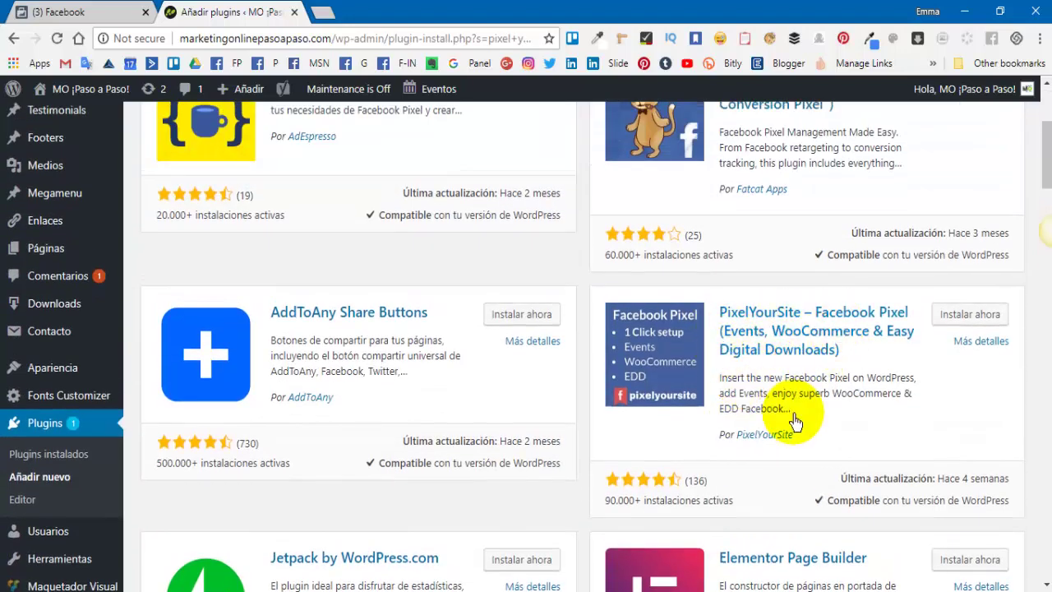
{"action": "scroll", "coordinate": [795, 421], "scroll_direction": "up", "scroll_amount": 1}
{"action": "scroll", "coordinate": [798, 423], "scroll_direction": "down", "scroll_amount": 2}
{"action": "scroll", "coordinate": [786, 394], "scroll_direction": "up", "scroll_amount": 1}
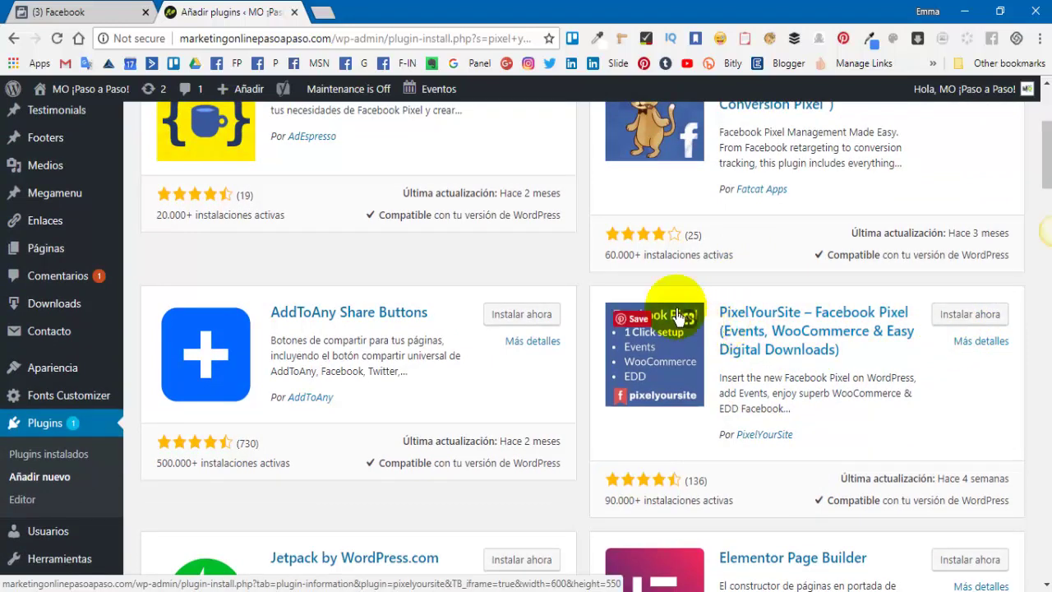
{"action": "left_click", "coordinate": [976, 315]}
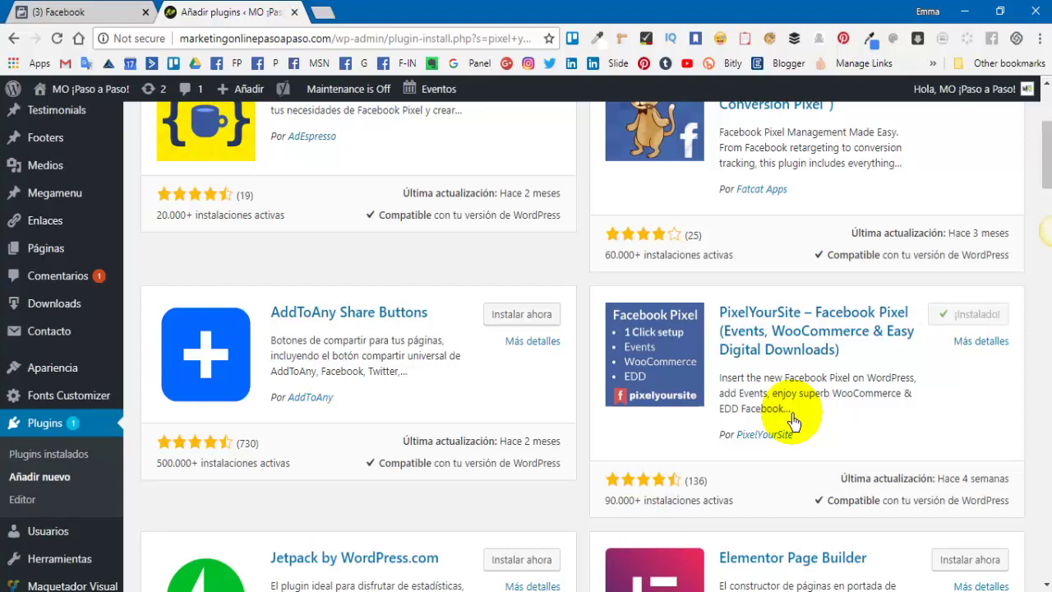
{"action": "left_click", "coordinate": [978, 327]}
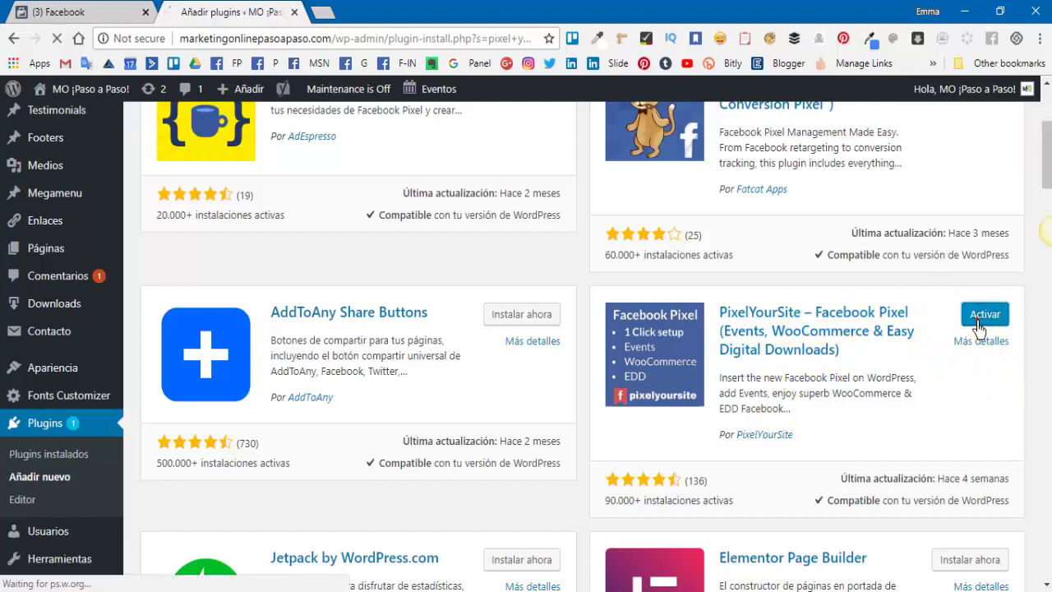
{"action": "left_click", "coordinate": [977, 327]}
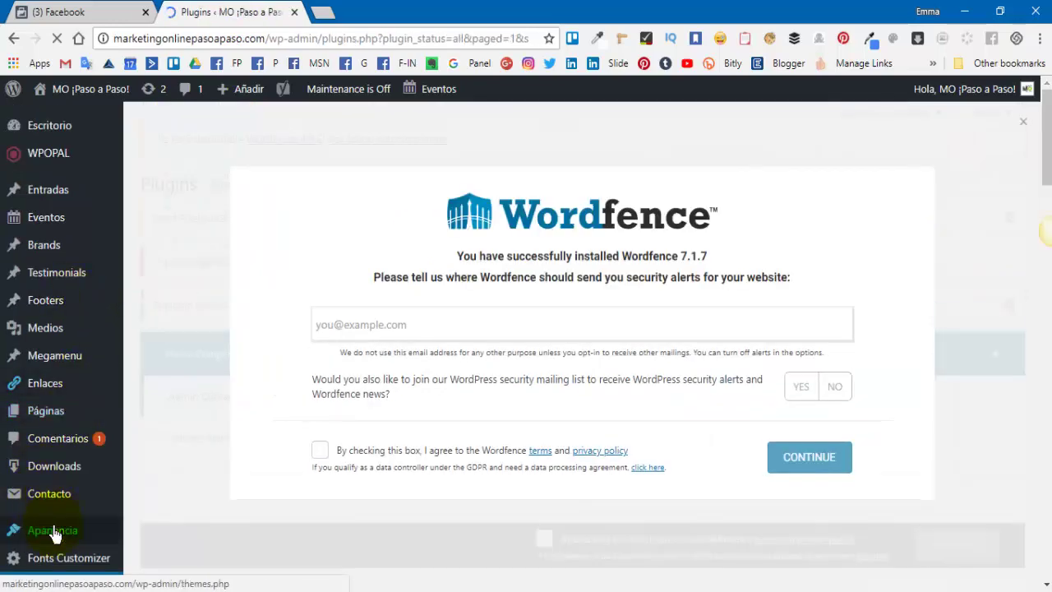
Step: Open the PixelYourSite settings page and go to its Facebook Pixel ID section
{"action": "scroll", "coordinate": [25, 542], "scroll_direction": "down", "scroll_amount": 2}
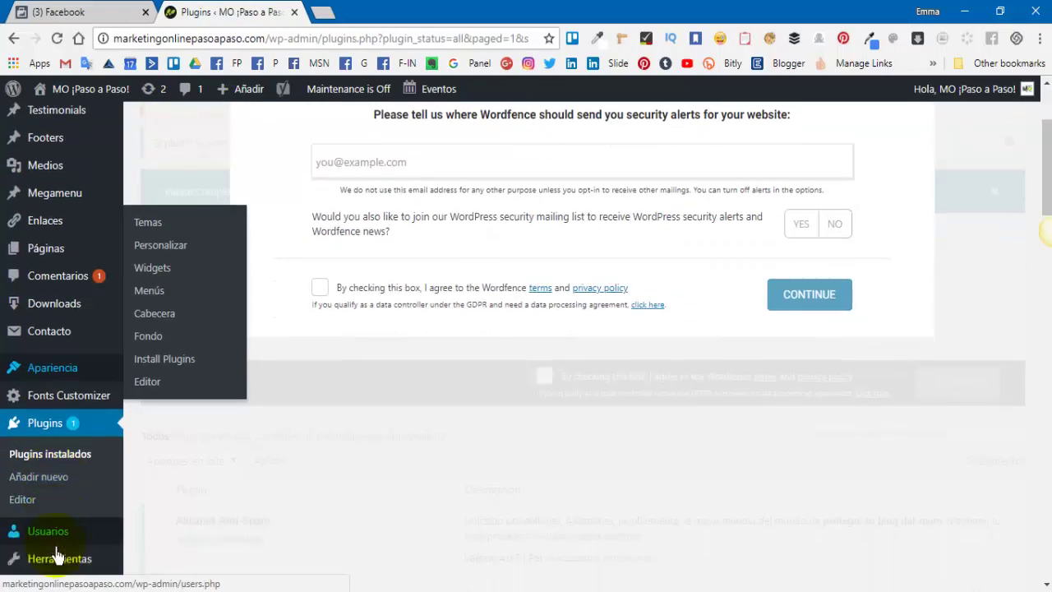
{"action": "mouse_move", "coordinate": [59, 558]}
{"action": "scroll", "coordinate": [49, 542], "scroll_direction": "down", "scroll_amount": 2}
{"action": "scroll", "coordinate": [33, 534], "scroll_direction": "down", "scroll_amount": 3}
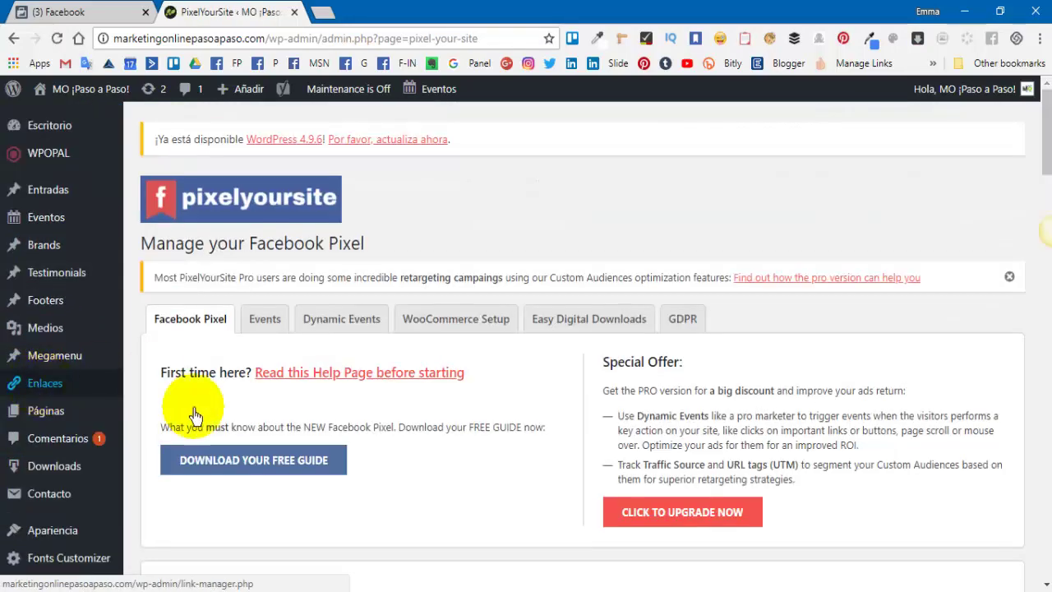
{"action": "scroll", "coordinate": [43, 460], "scroll_direction": "down", "scroll_amount": 2}
{"action": "scroll", "coordinate": [41, 436], "scroll_direction": "down", "scroll_amount": 2}
{"action": "scroll", "coordinate": [153, 467], "scroll_direction": "up", "scroll_amount": 4}
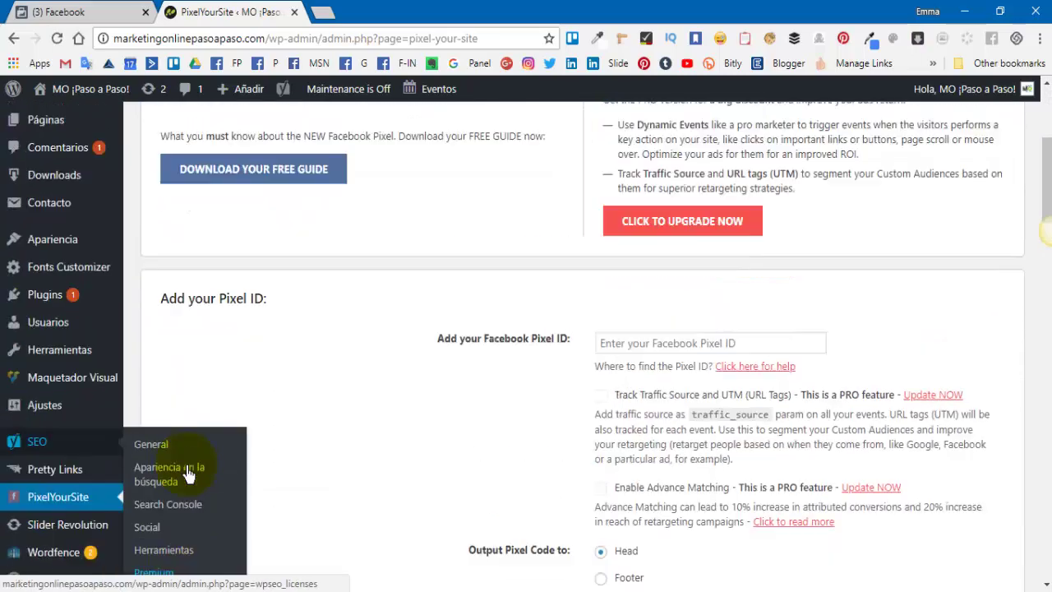
{"action": "scroll", "coordinate": [246, 456], "scroll_direction": "down", "scroll_amount": 2}
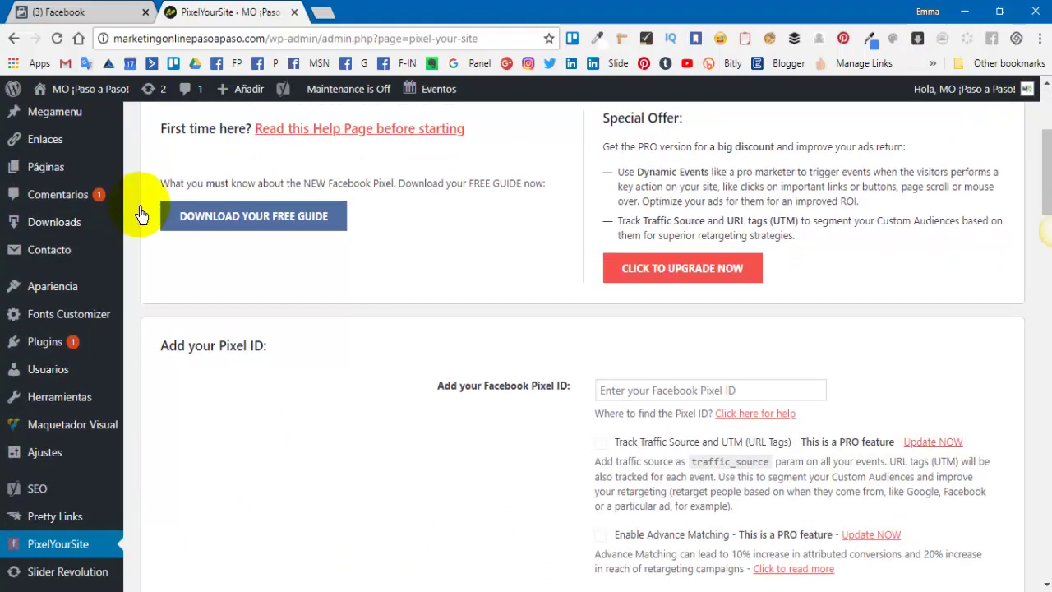
Step: Switch to Facebook Events Manager, choose the Marketing Online Paso a Paso business account and look over its data sources
{"action": "left_click", "coordinate": [78, 15]}
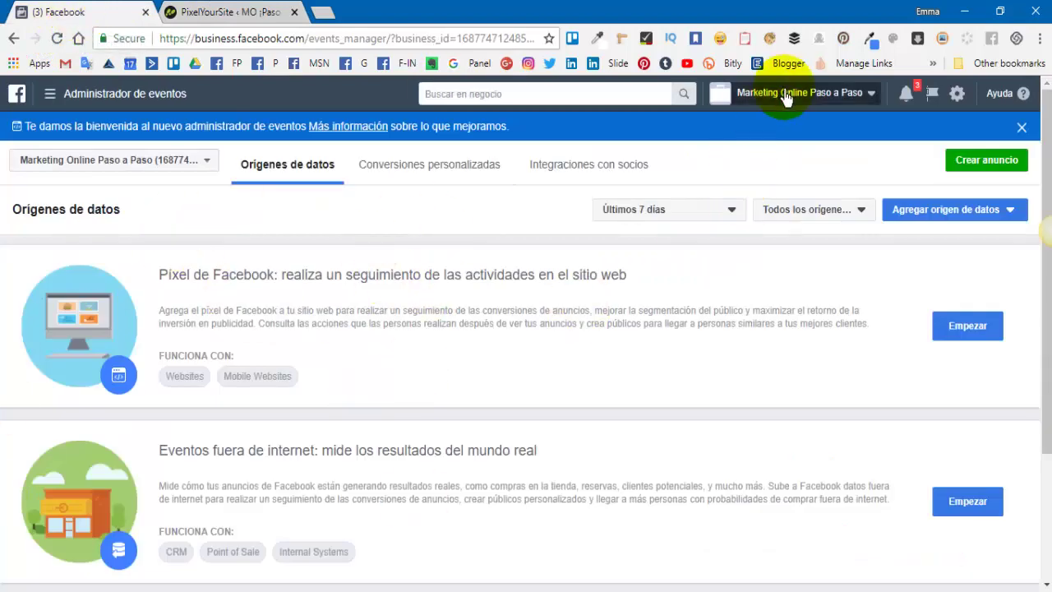
{"action": "left_click", "coordinate": [746, 93]}
{"action": "left_click", "coordinate": [720, 177]}
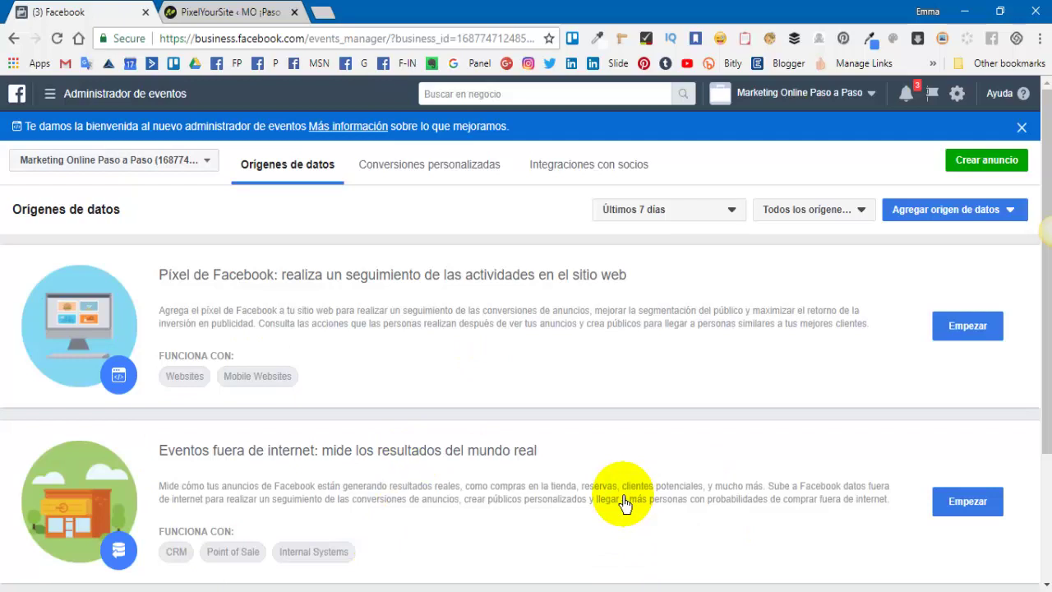
{"action": "scroll", "coordinate": [551, 490], "scroll_direction": "down", "scroll_amount": 1}
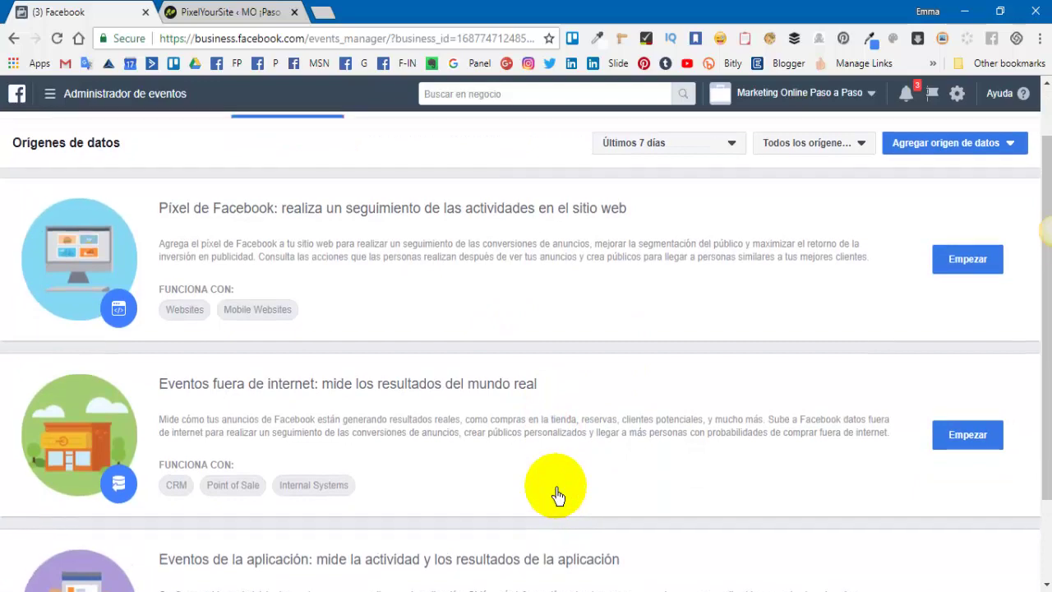
{"action": "scroll", "coordinate": [557, 493], "scroll_direction": "up", "scroll_amount": 1}
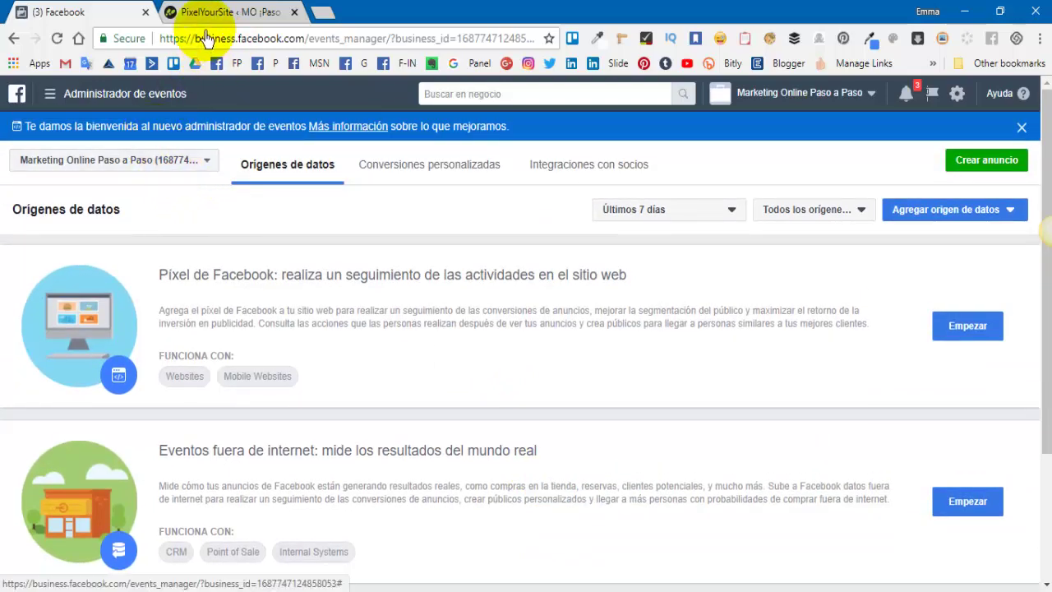
Step: Return to the PixelYourSite settings in WordPress and examine the Facebook Pixel ID field and the options below it
{"action": "left_click", "coordinate": [213, 16]}
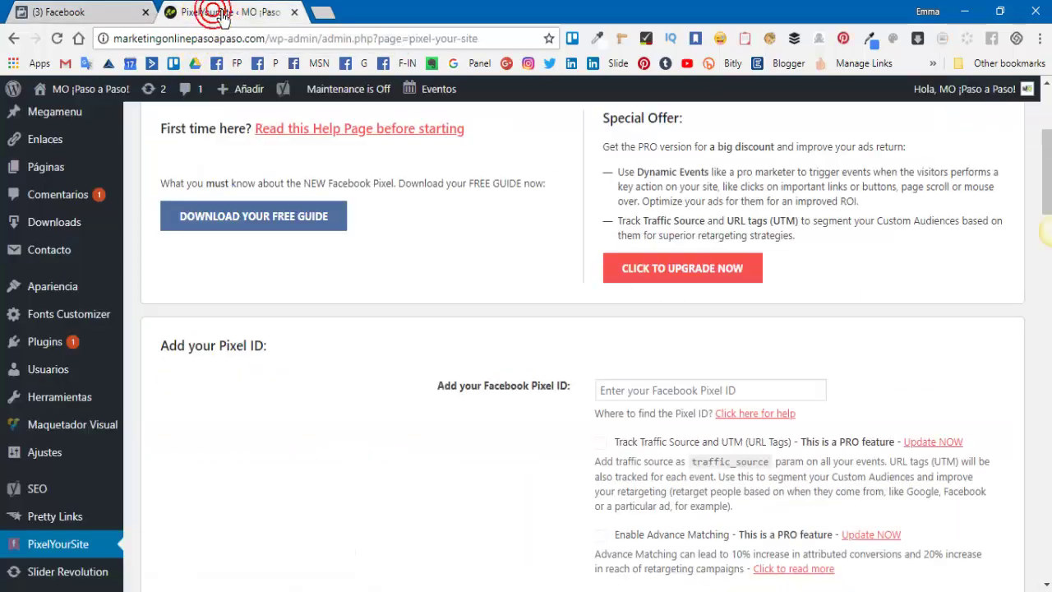
{"action": "scroll", "coordinate": [789, 435], "scroll_direction": "up", "scroll_amount": 3}
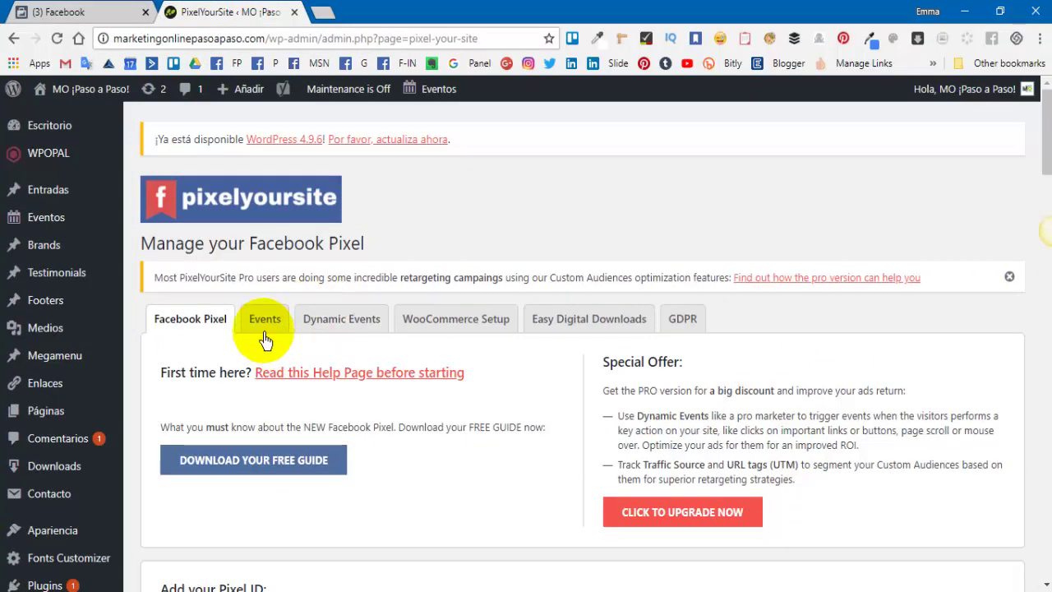
{"action": "scroll", "coordinate": [321, 429], "scroll_direction": "down", "scroll_amount": 4}
{"action": "left_click", "coordinate": [625, 309]}
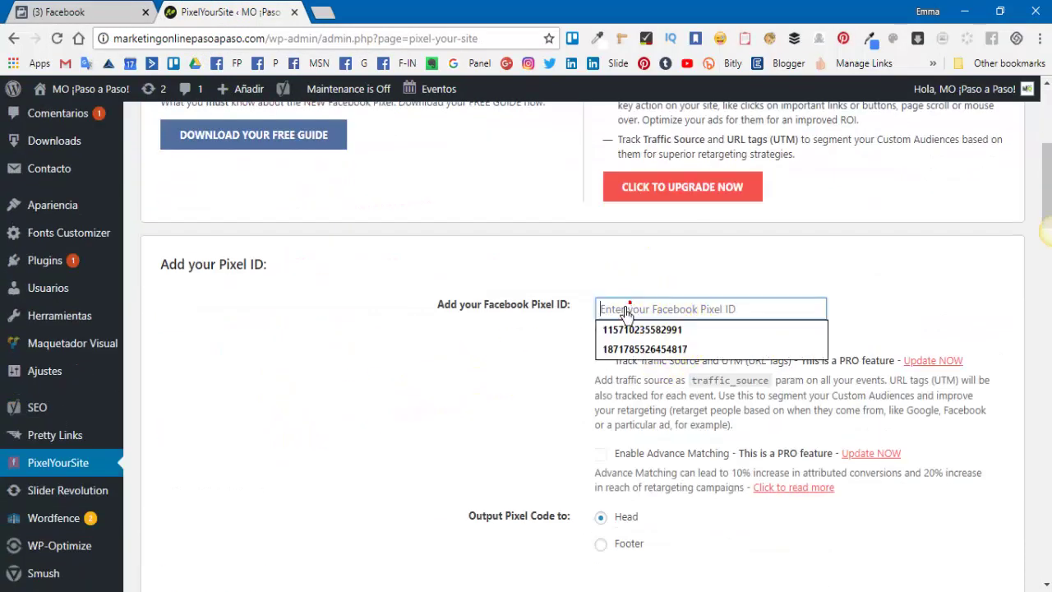
{"action": "left_click", "coordinate": [529, 361]}
{"action": "scroll", "coordinate": [312, 504], "scroll_direction": "down", "scroll_amount": 3}
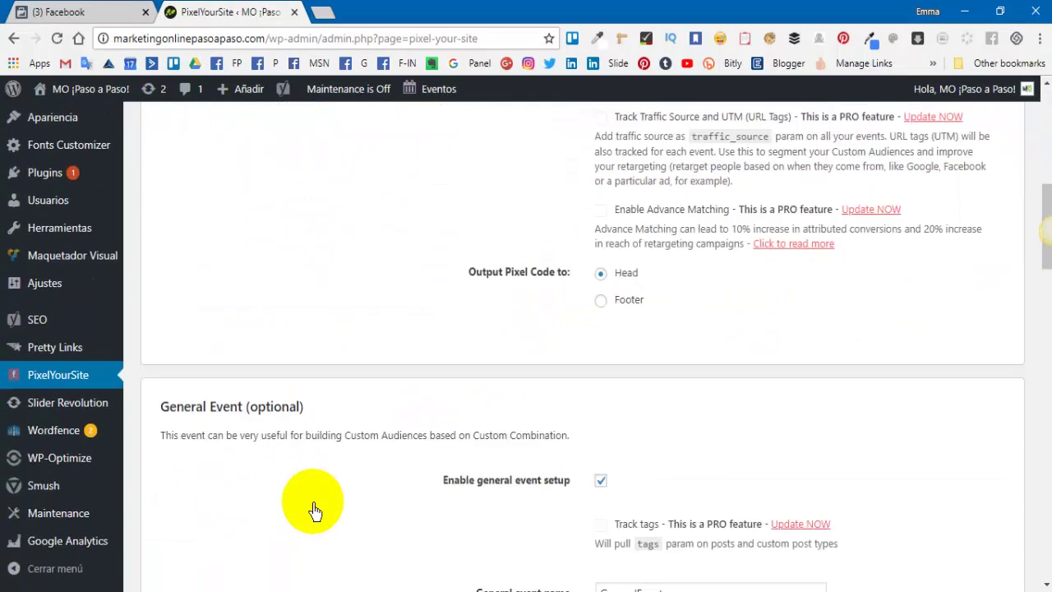
{"action": "scroll", "coordinate": [312, 504], "scroll_direction": "up", "scroll_amount": 10}
Step: Switch back to Facebook Events Manager, check the selected business account and open its Píxeles page
{"action": "left_click", "coordinate": [73, 14]}
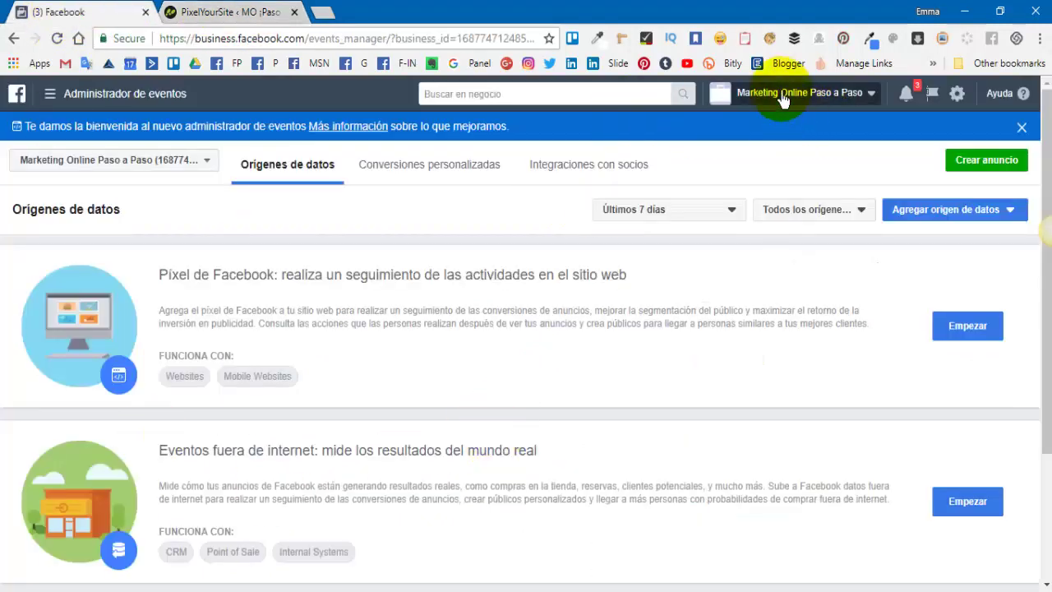
{"action": "left_click", "coordinate": [50, 94]}
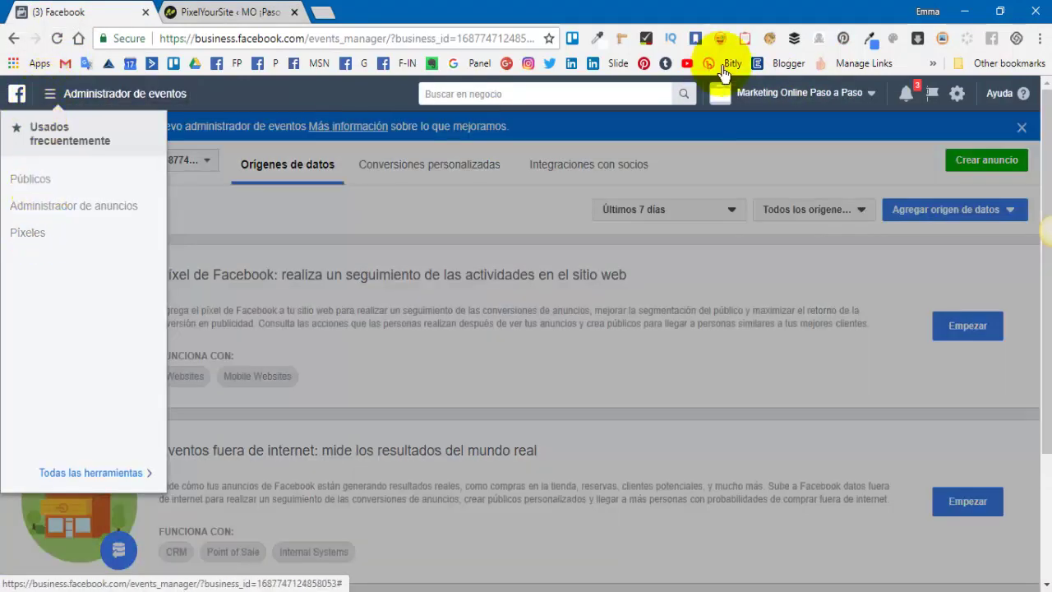
{"action": "left_click", "coordinate": [772, 93]}
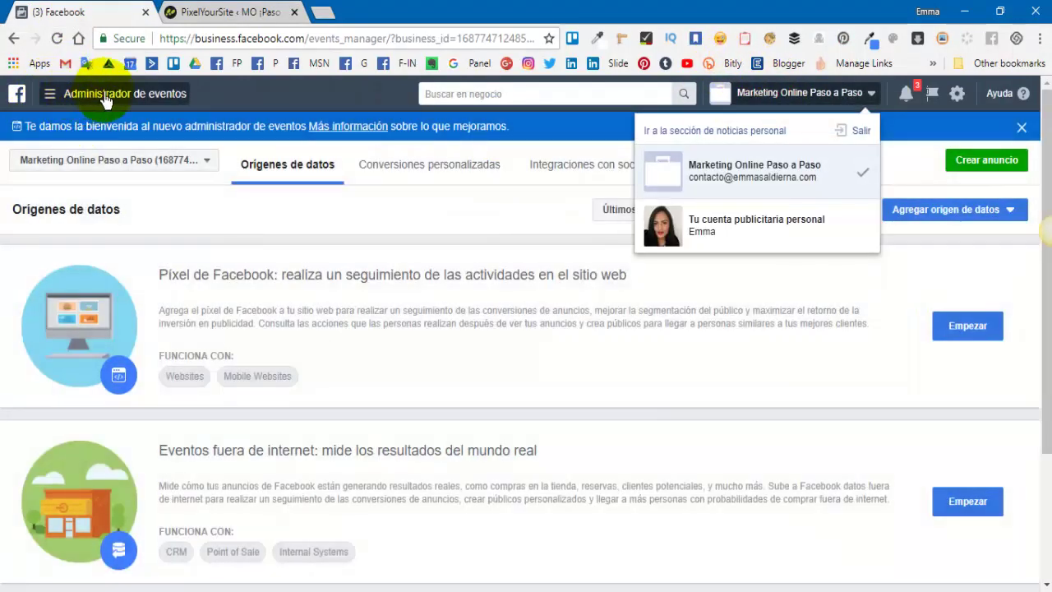
{"action": "left_click", "coordinate": [49, 94]}
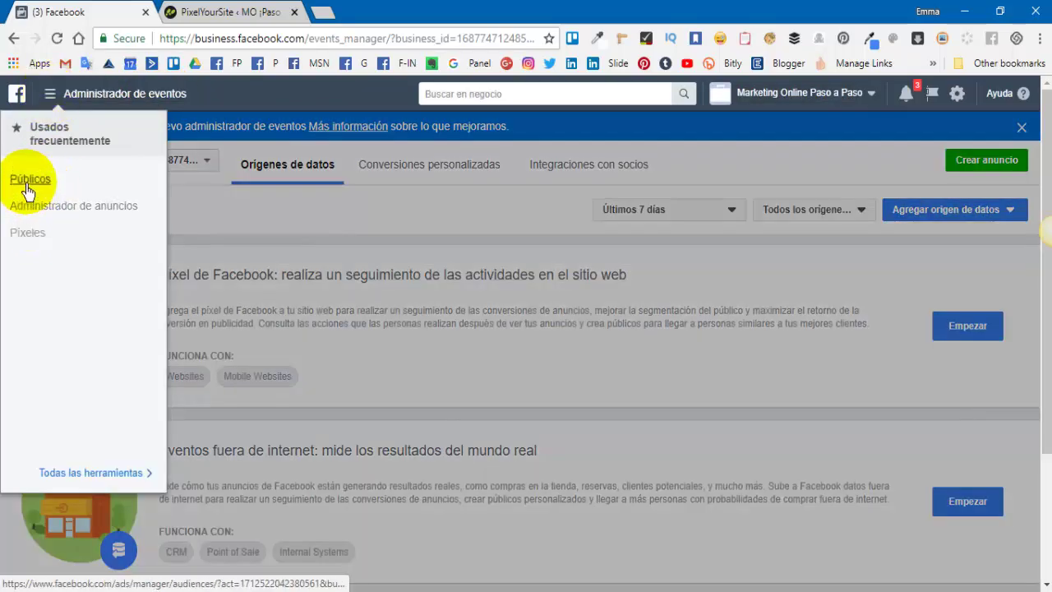
{"action": "left_click", "coordinate": [26, 240]}
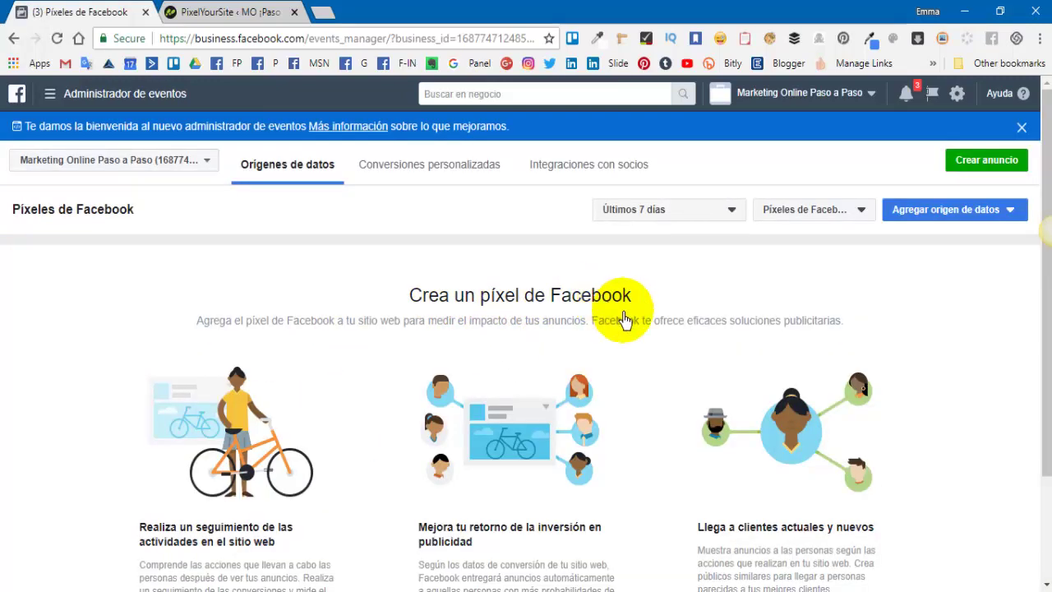
Step: Create a Facebook pixel named "Píxel de Marketing Online Paso a Paso"
{"action": "scroll", "coordinate": [320, 378], "scroll_direction": "down", "scroll_amount": 1}
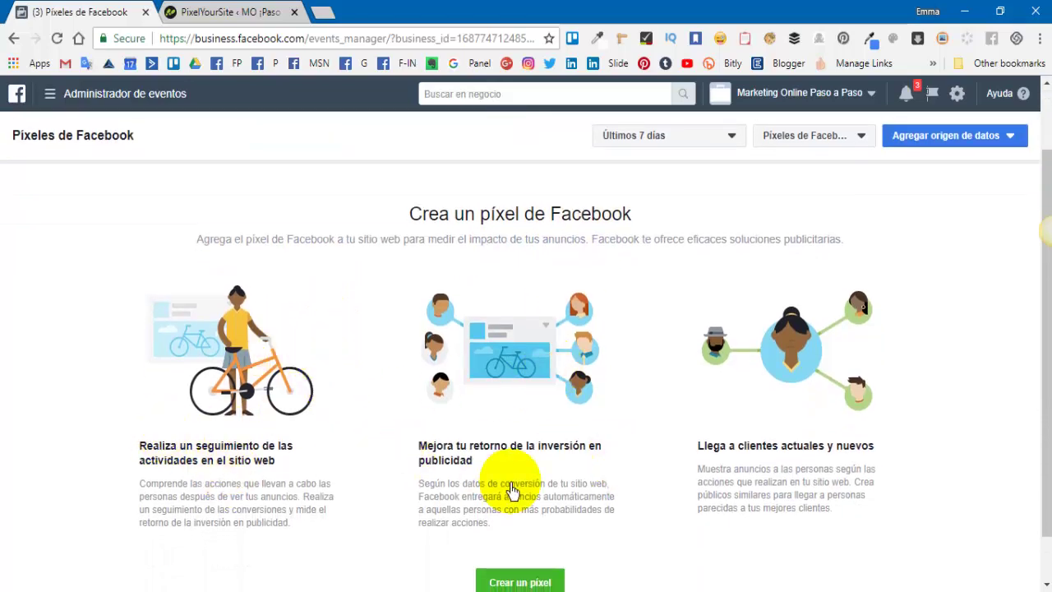
{"action": "scroll", "coordinate": [630, 435], "scroll_direction": "down", "scroll_amount": 1}
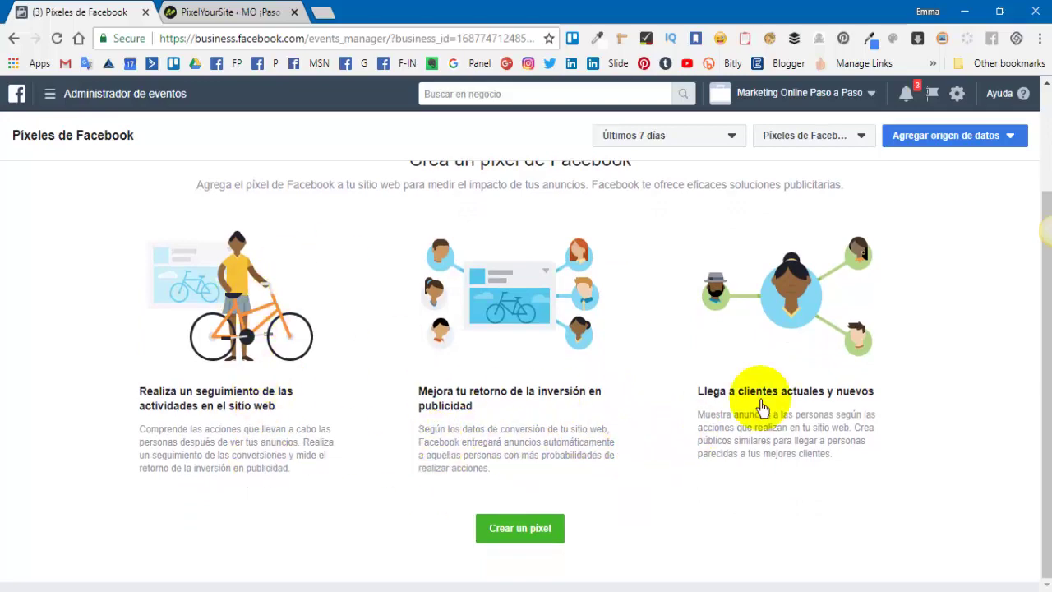
{"action": "left_click", "coordinate": [518, 530]}
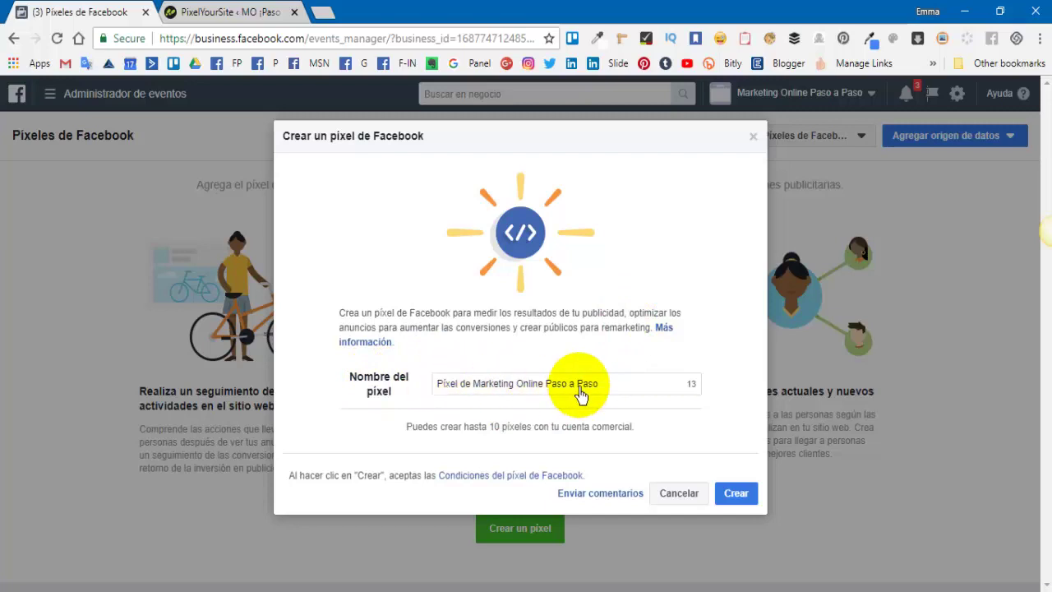
{"action": "left_click", "coordinate": [737, 503]}
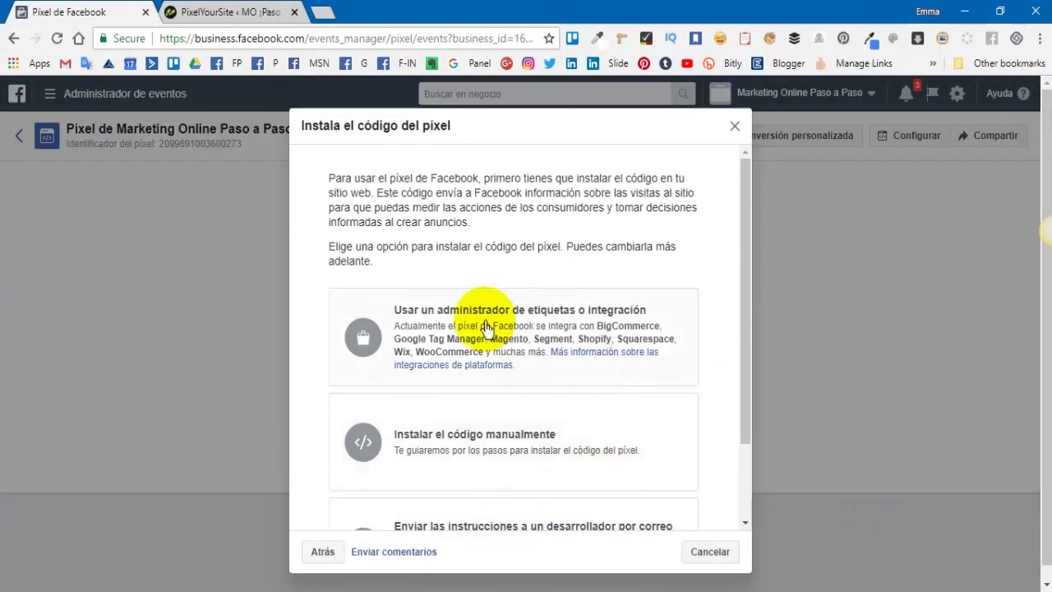
Step: Examine the available options for installing the pixel code, from tag manager integration to e-mailing a developer
{"action": "scroll", "coordinate": [585, 457], "scroll_direction": "down", "scroll_amount": 1}
{"action": "scroll", "coordinate": [585, 457], "scroll_direction": "down", "scroll_amount": 1}
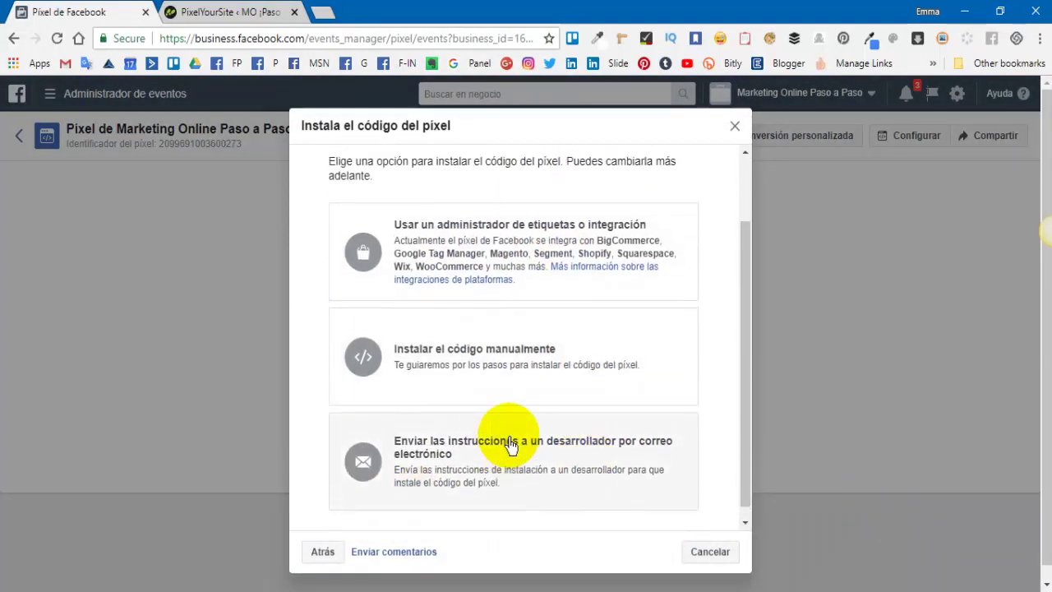
{"action": "scroll", "coordinate": [462, 439], "scroll_direction": "up", "scroll_amount": 1}
{"action": "scroll", "coordinate": [481, 378], "scroll_direction": "down", "scroll_amount": 1}
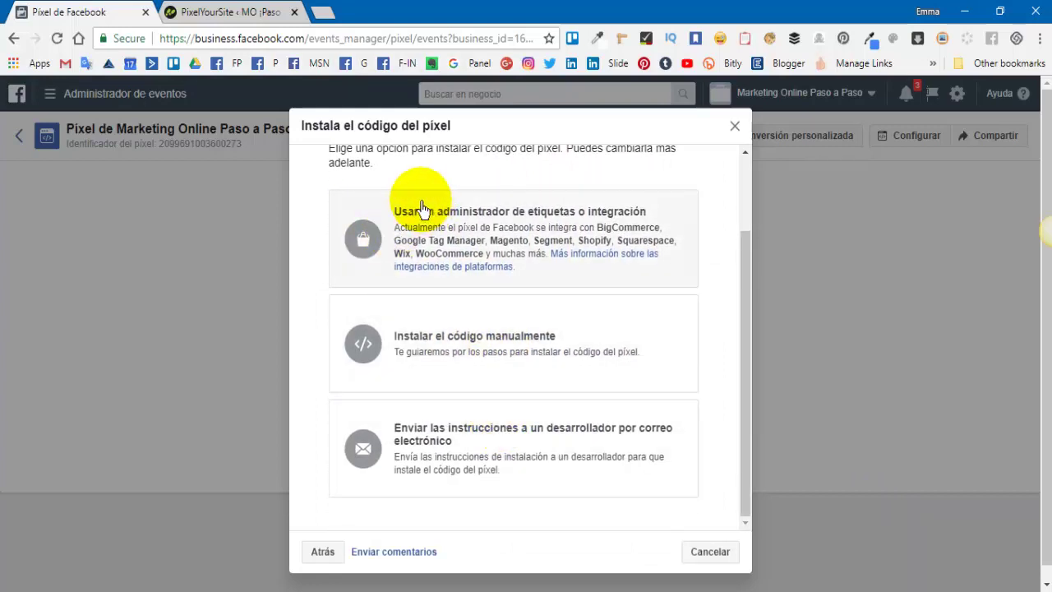
{"action": "scroll", "coordinate": [531, 505], "scroll_direction": "down", "scroll_amount": 1}
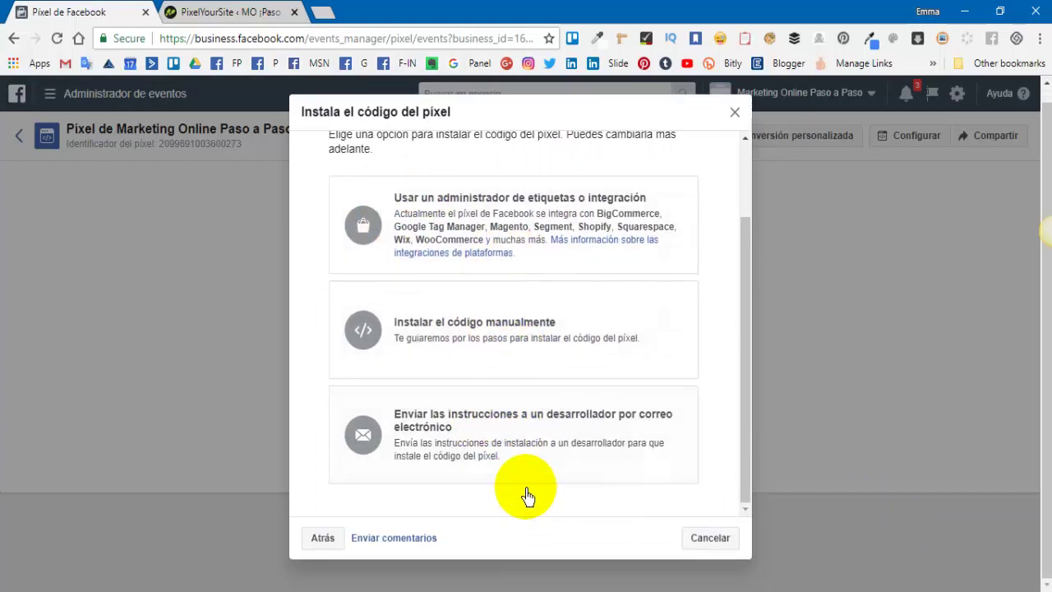
{"action": "scroll", "coordinate": [531, 493], "scroll_direction": "up", "scroll_amount": 1}
{"action": "scroll", "coordinate": [519, 482], "scroll_direction": "down", "scroll_amount": 1}
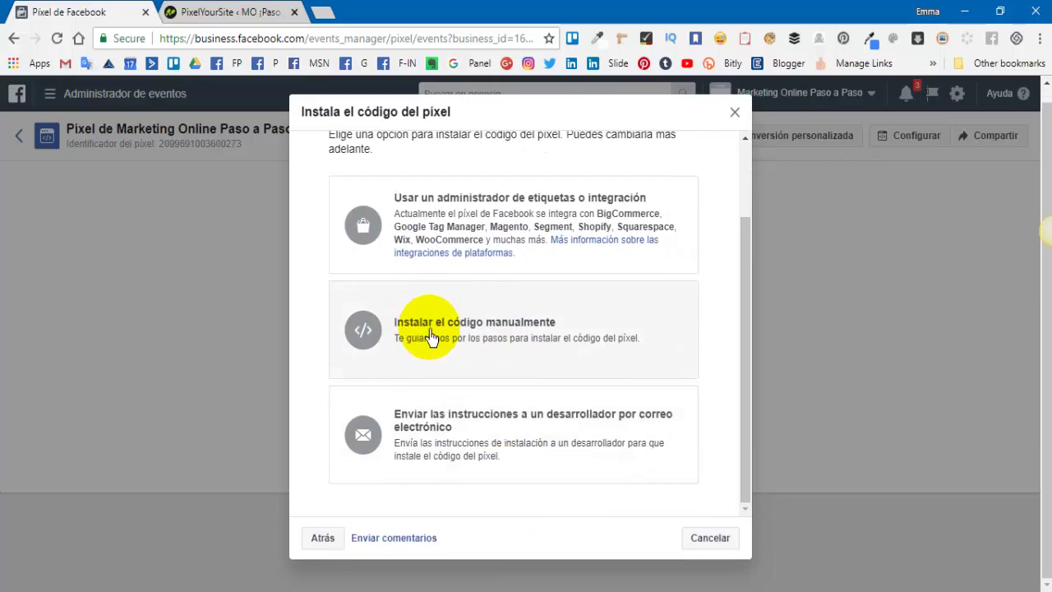
Step: Open the manual installation instructions, read through the header and pixel code sections, and close them
{"action": "left_click", "coordinate": [469, 332]}
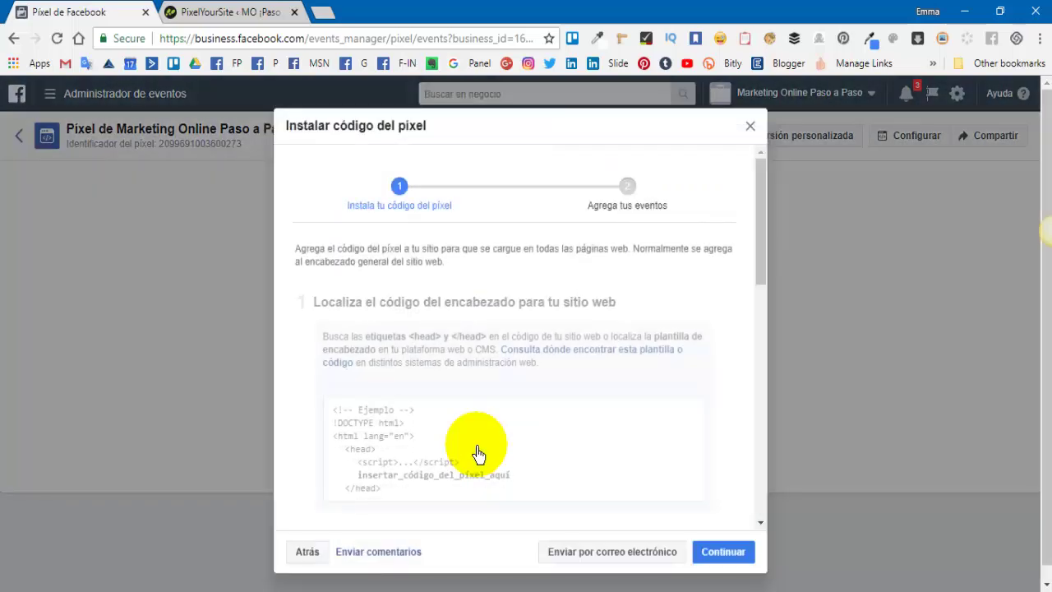
{"action": "scroll", "coordinate": [482, 329], "scroll_direction": "down", "scroll_amount": 3}
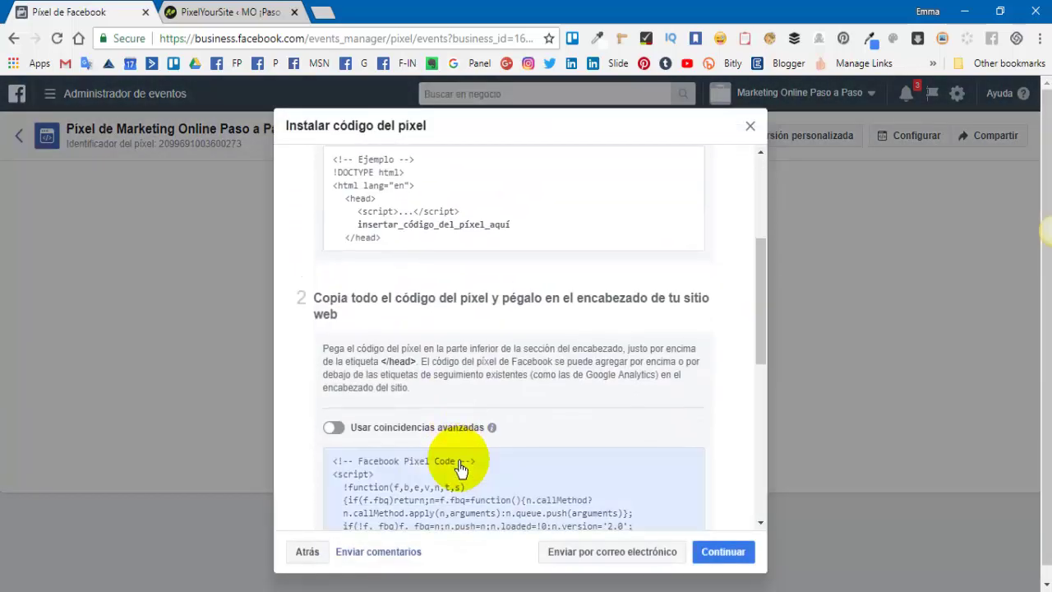
{"action": "scroll", "coordinate": [521, 375], "scroll_direction": "up", "scroll_amount": 2}
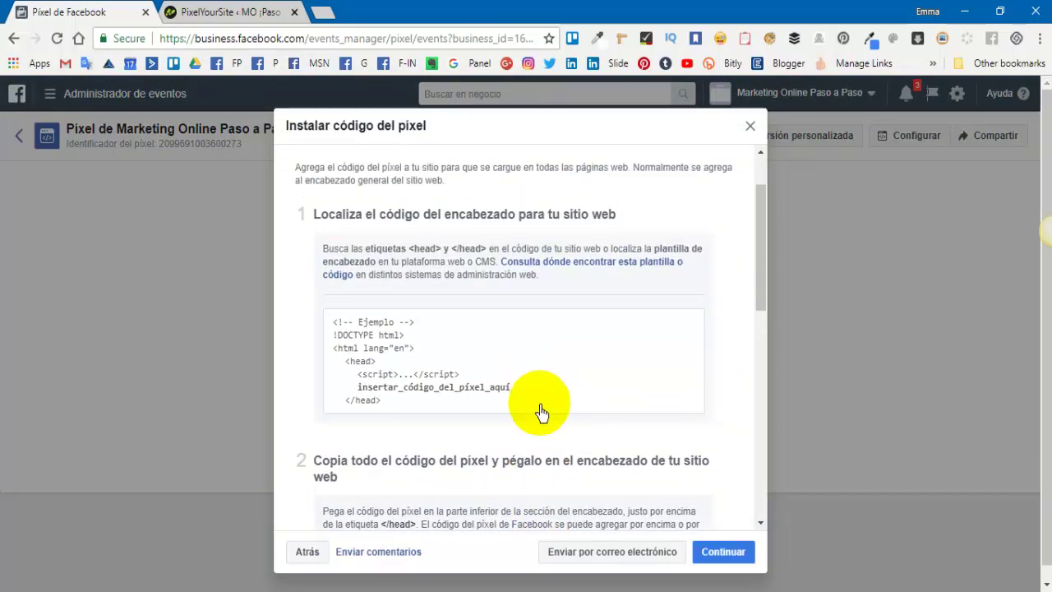
{"action": "scroll", "coordinate": [541, 413], "scroll_direction": "up", "scroll_amount": 1}
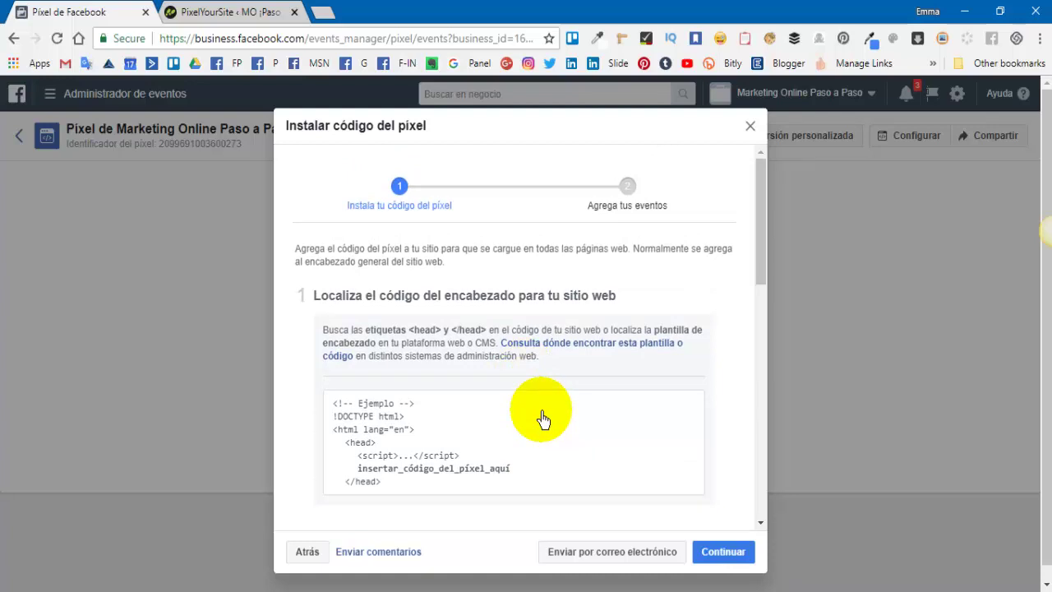
{"action": "left_click", "coordinate": [749, 127]}
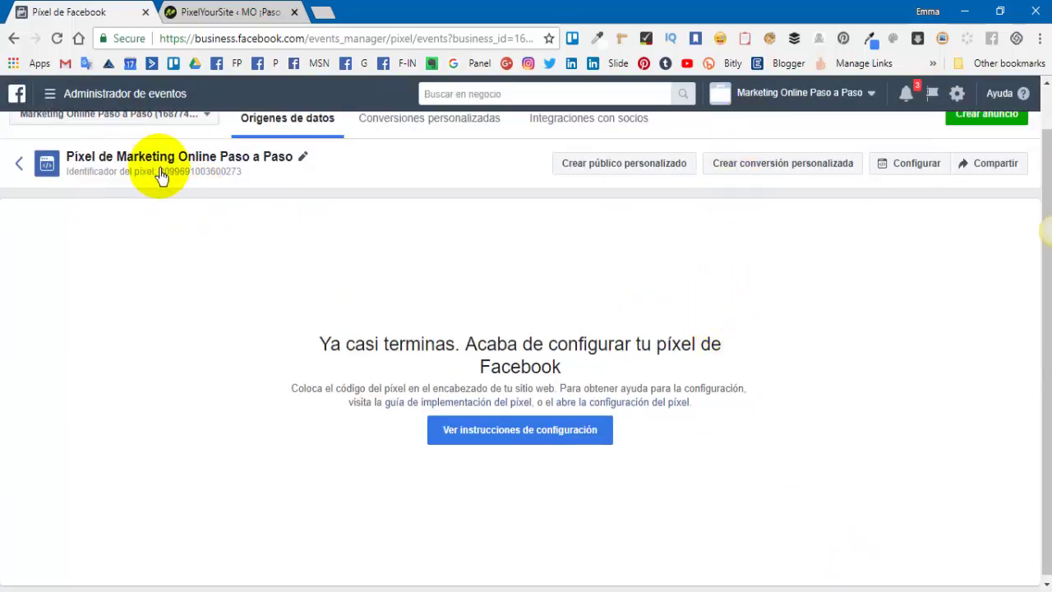
Step: Copy the pixel's identifier shown under the name Píxel de Marketing Online Paso a Paso
{"action": "left_click_drag", "start_coordinate": [167, 179], "coordinate": [243, 181]}
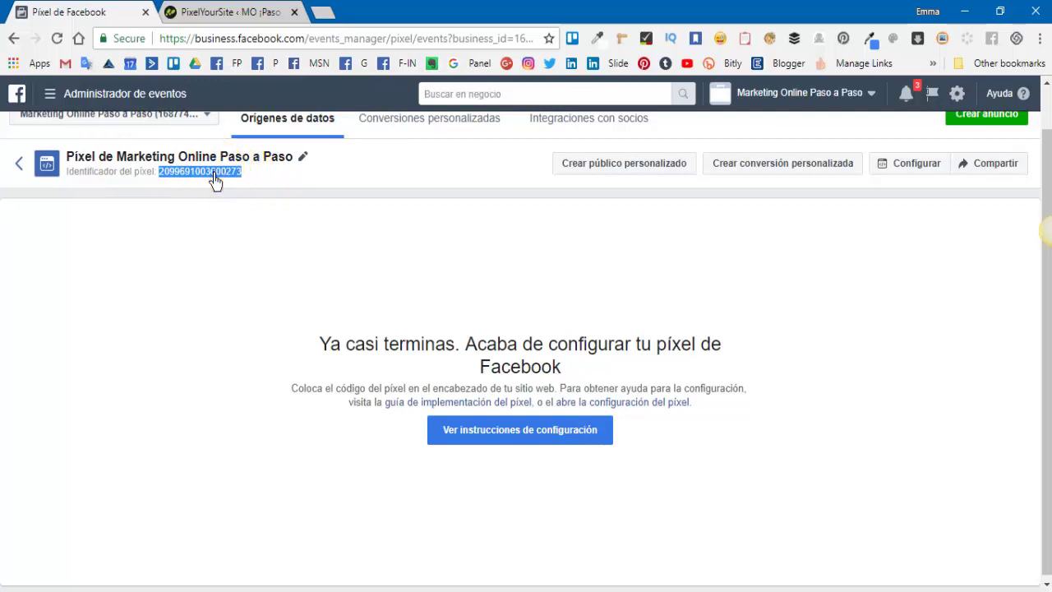
{"action": "right_click", "coordinate": [214, 178]}
{"action": "left_click", "coordinate": [262, 183]}
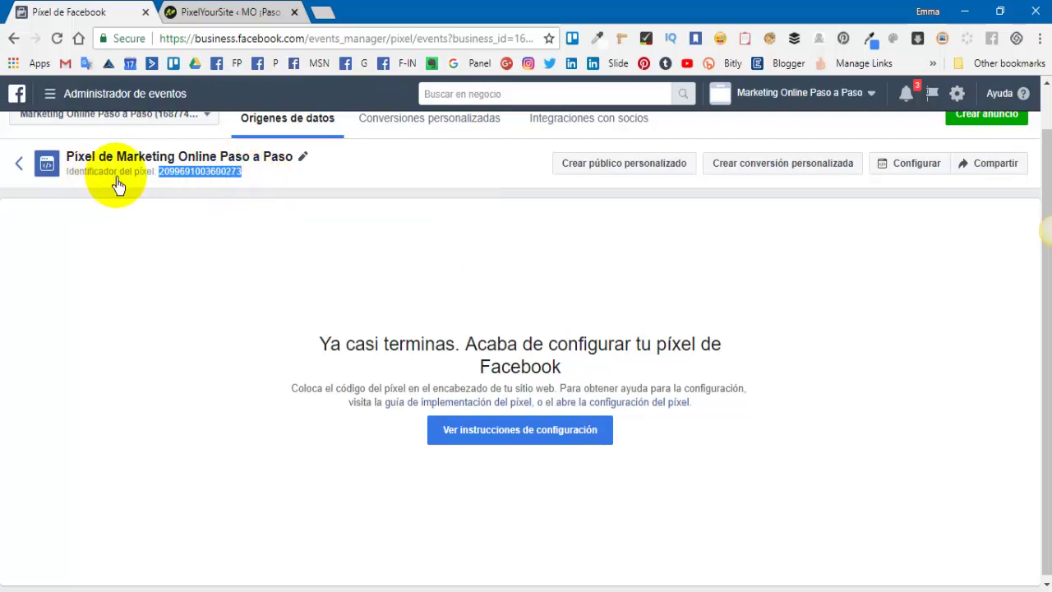
{"action": "right_click", "coordinate": [199, 177]}
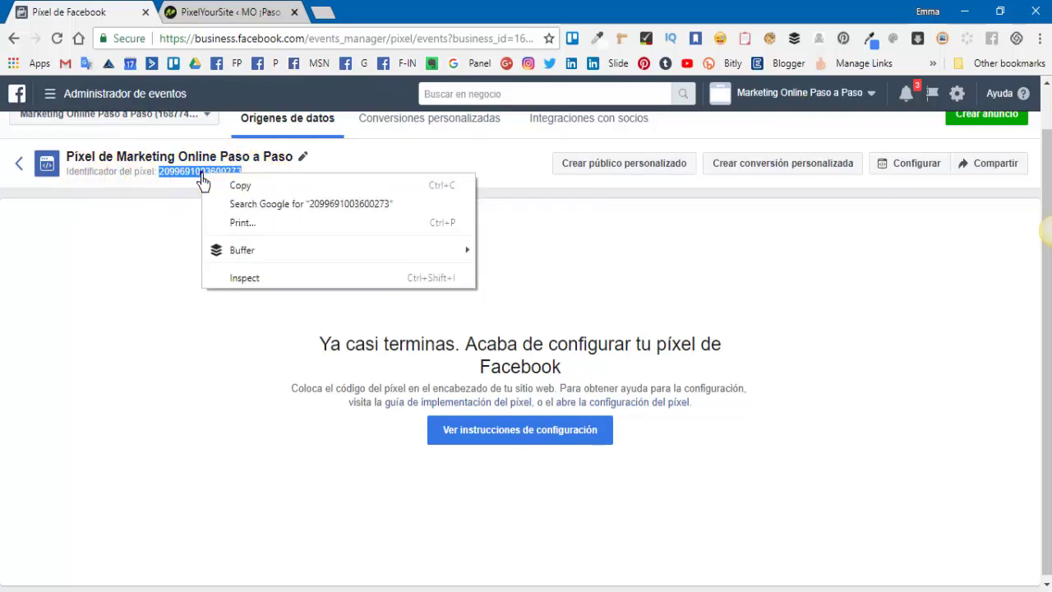
{"action": "left_click", "coordinate": [240, 186]}
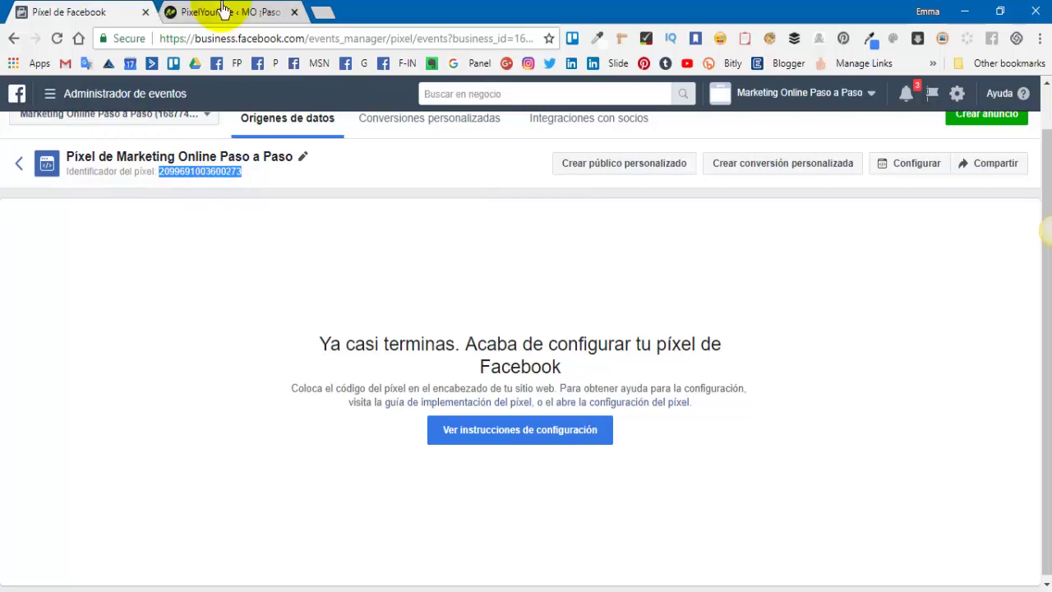
Step: Switch to the PixelYourSite settings in WordPress and paste the copied identifier as the Facebook Pixel ID
{"action": "left_click", "coordinate": [222, 12]}
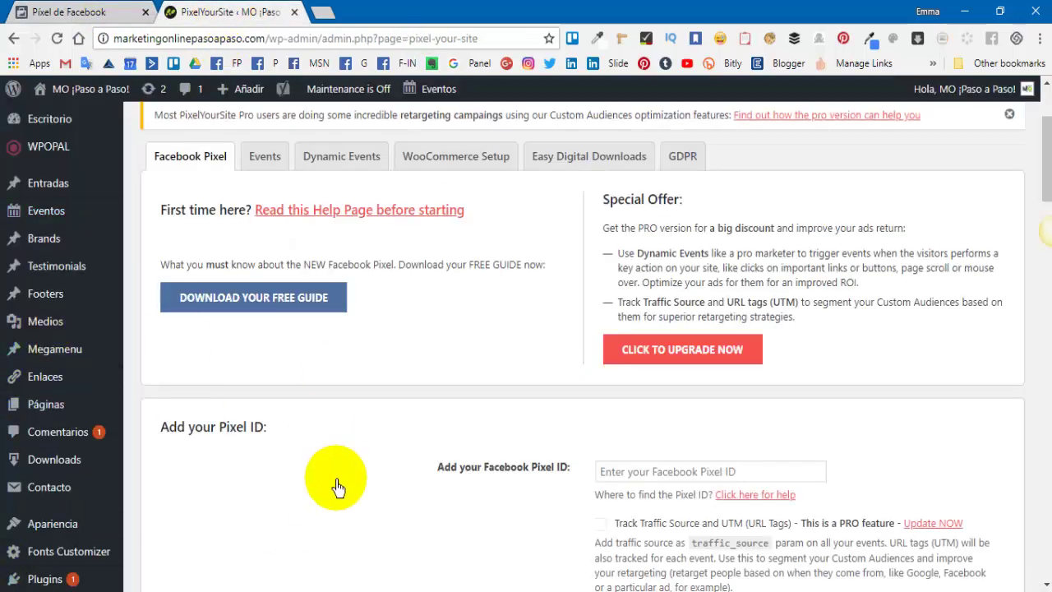
{"action": "scroll", "coordinate": [286, 482], "scroll_direction": "down", "scroll_amount": 1}
{"action": "scroll", "coordinate": [620, 390], "scroll_direction": "up", "scroll_amount": 3}
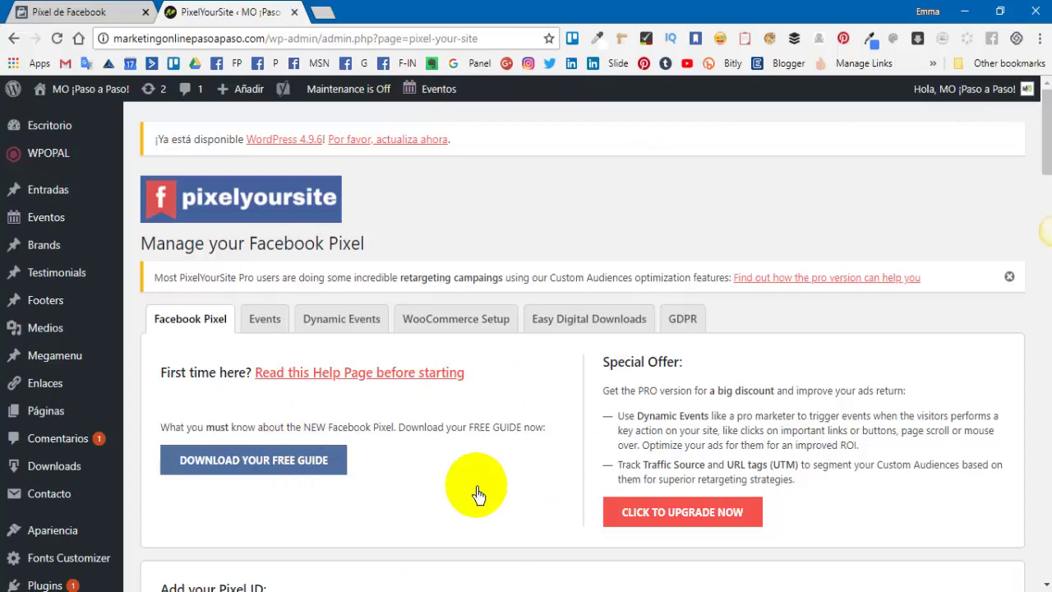
{"action": "scroll", "coordinate": [161, 345], "scroll_direction": "down", "scroll_amount": 1}
{"action": "scroll", "coordinate": [369, 488], "scroll_direction": "down", "scroll_amount": 2}
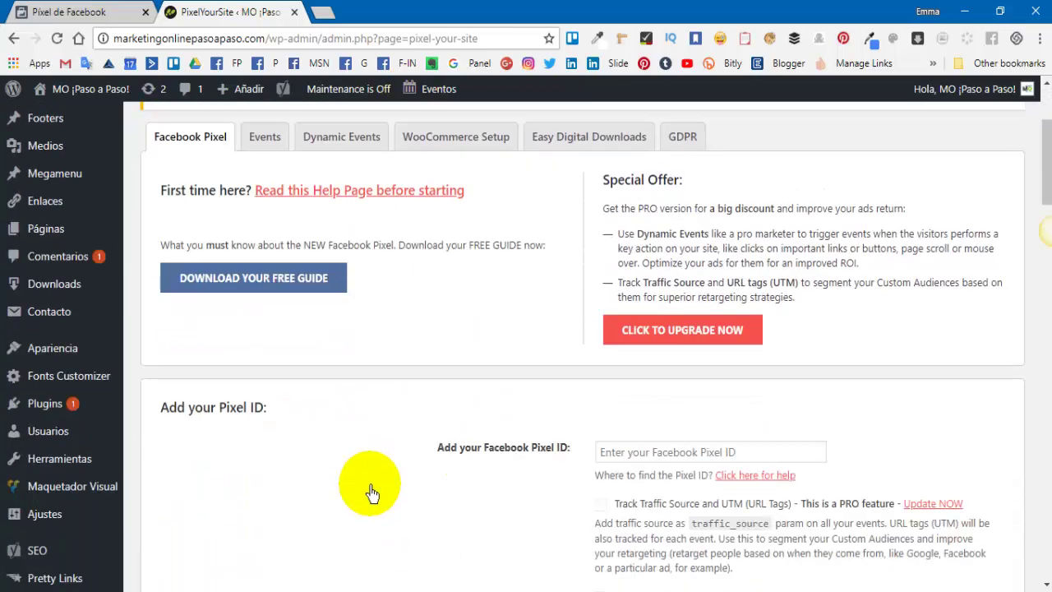
{"action": "scroll", "coordinate": [426, 410], "scroll_direction": "down", "scroll_amount": 1}
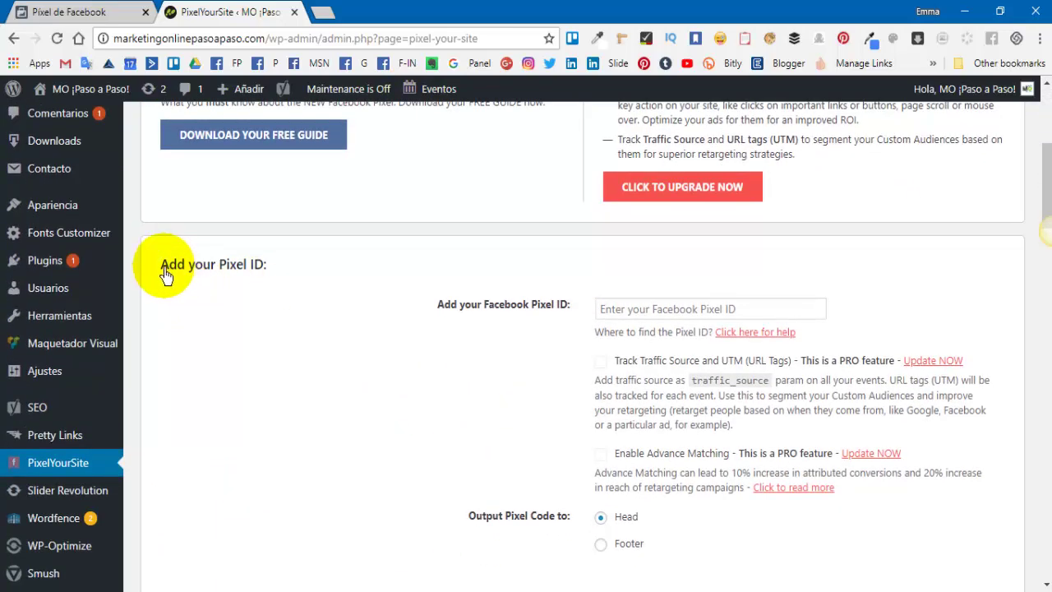
{"action": "right_click", "coordinate": [650, 310]}
{"action": "left_click", "coordinate": [690, 401]}
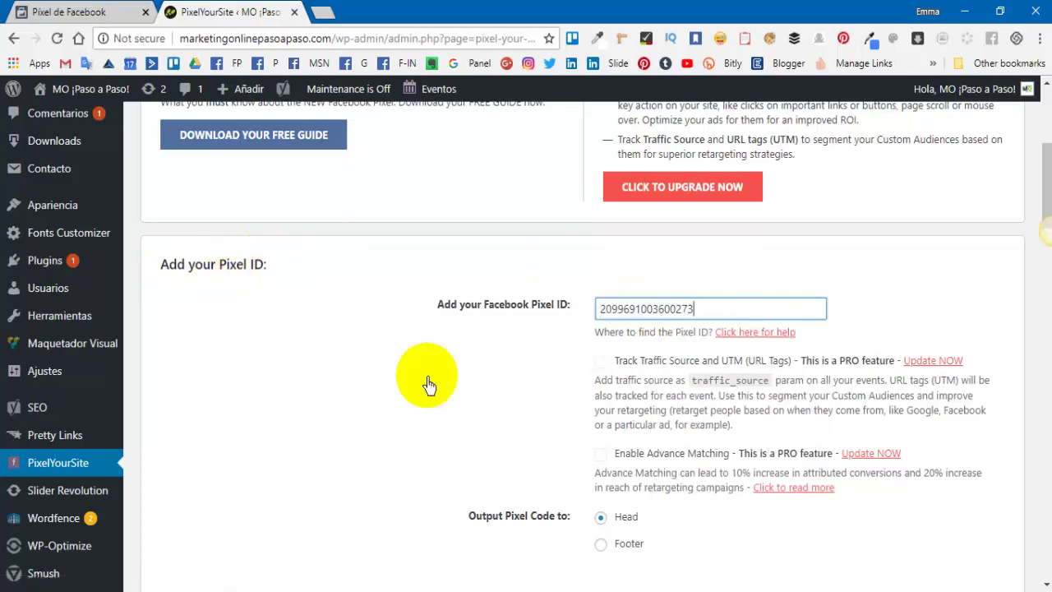
Step: Activate the PixelYourSite plugin general settings and save the settings
{"action": "scroll", "coordinate": [435, 395], "scroll_direction": "down", "scroll_amount": 7}
{"action": "scroll", "coordinate": [442, 411], "scroll_direction": "down", "scroll_amount": 3}
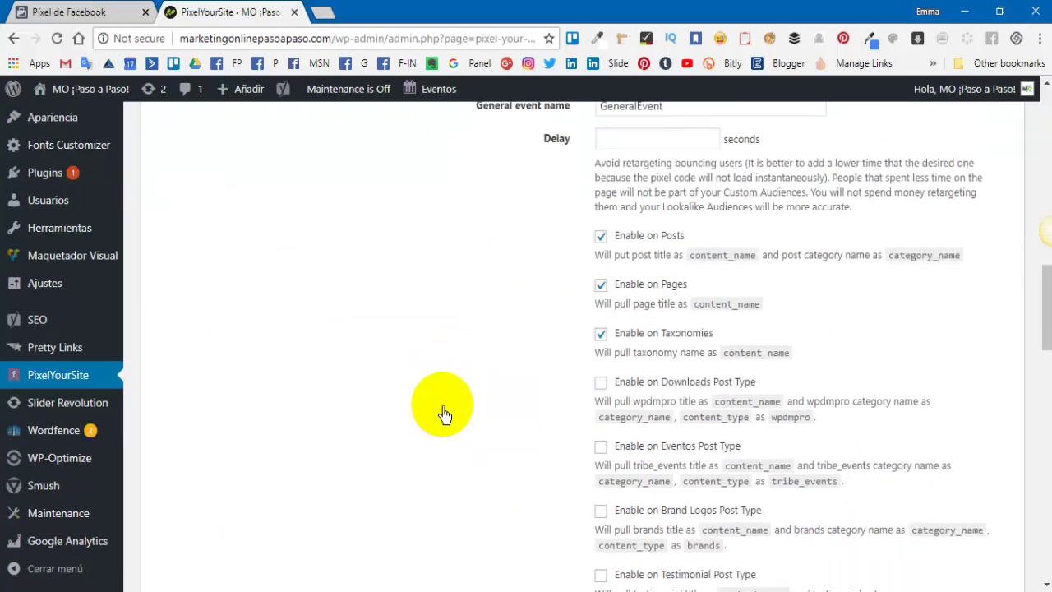
{"action": "scroll", "coordinate": [444, 349], "scroll_direction": "down", "scroll_amount": 3}
{"action": "scroll", "coordinate": [444, 349], "scroll_direction": "down", "scroll_amount": 12}
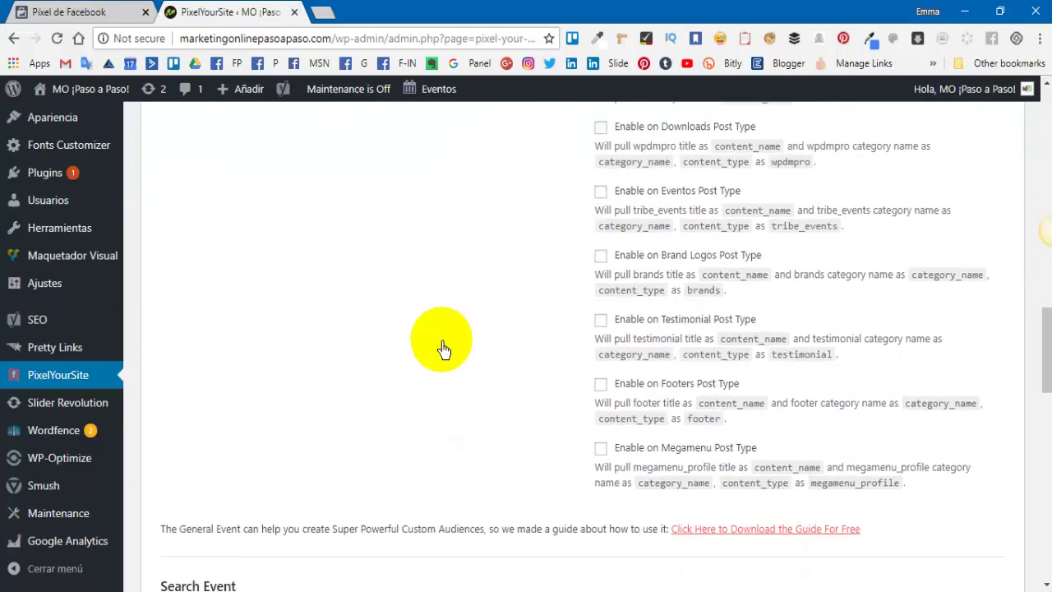
{"action": "scroll", "coordinate": [433, 358], "scroll_direction": "down", "scroll_amount": 3}
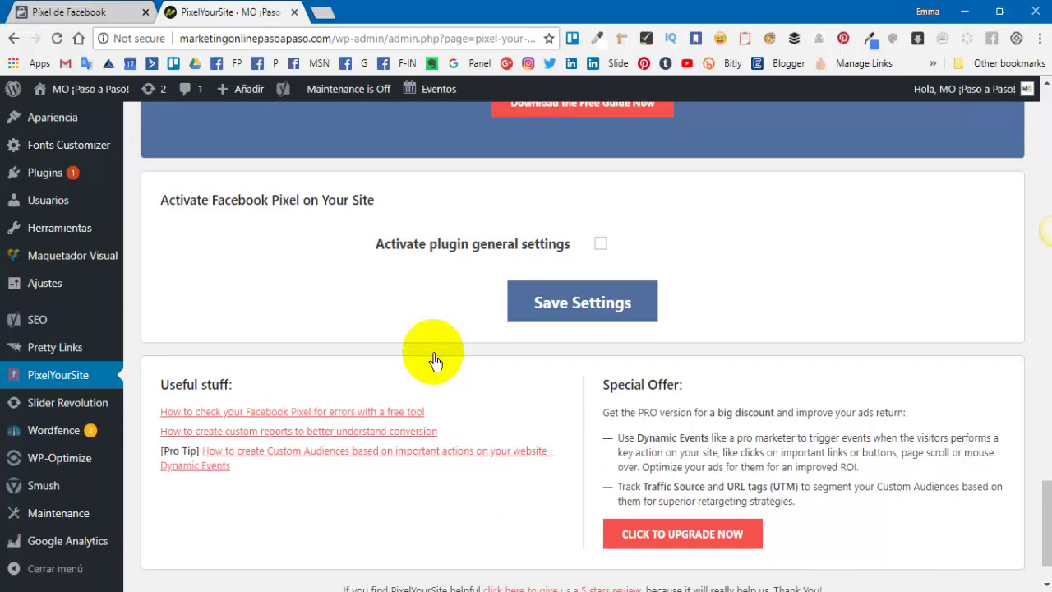
{"action": "left_click", "coordinate": [600, 245]}
{"action": "left_click", "coordinate": [598, 303]}
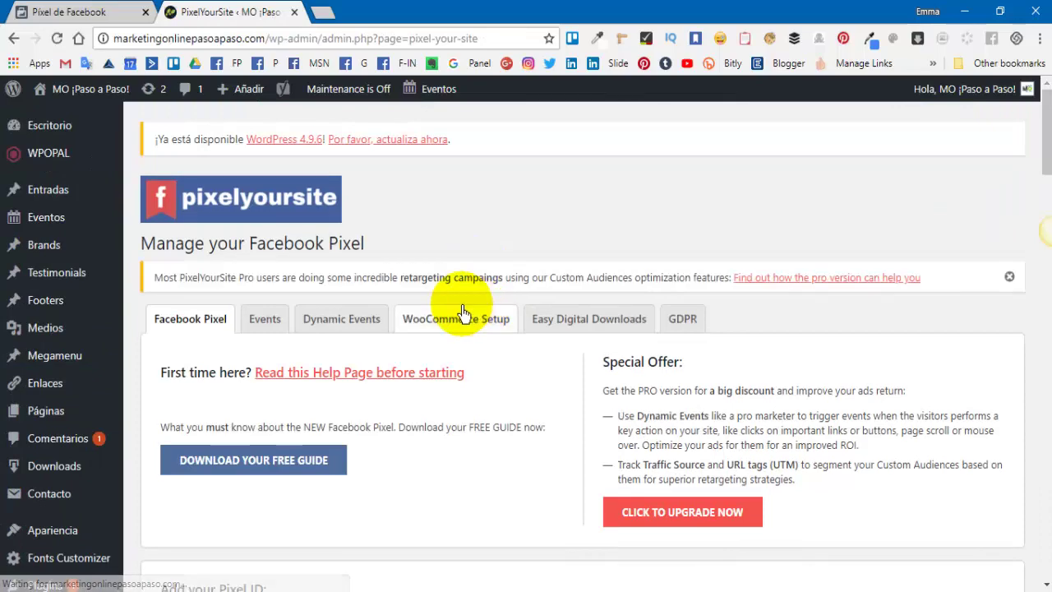
Step: Check the reloaded PixelYourSite page for the saved Facebook Pixel ID and its options
{"action": "scroll", "coordinate": [504, 454], "scroll_direction": "down", "scroll_amount": 4}
{"action": "scroll", "coordinate": [503, 455], "scroll_direction": "down", "scroll_amount": 3}
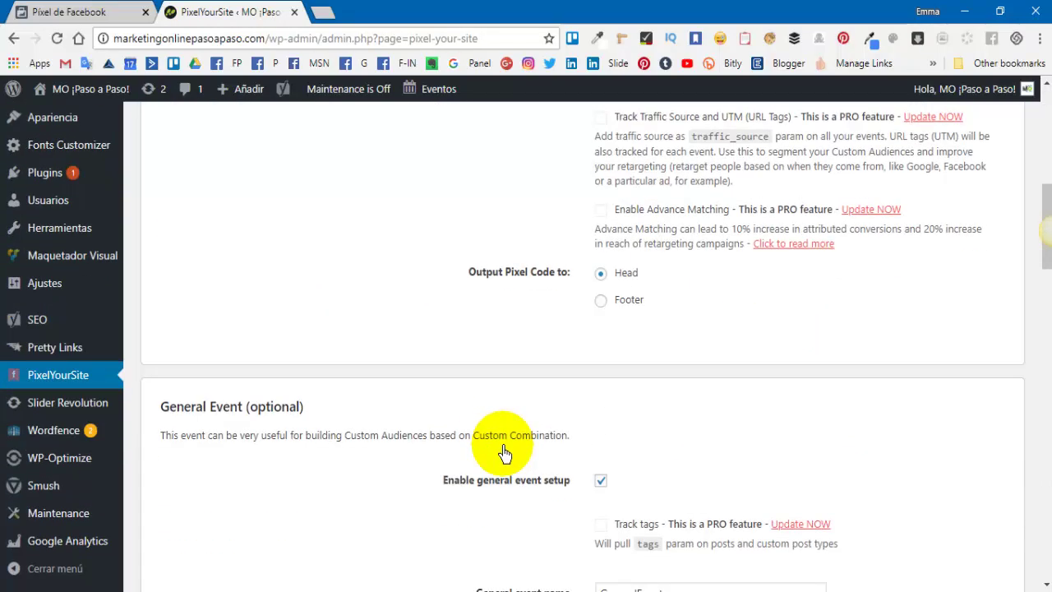
{"action": "scroll", "coordinate": [504, 454], "scroll_direction": "up", "scroll_amount": 7}
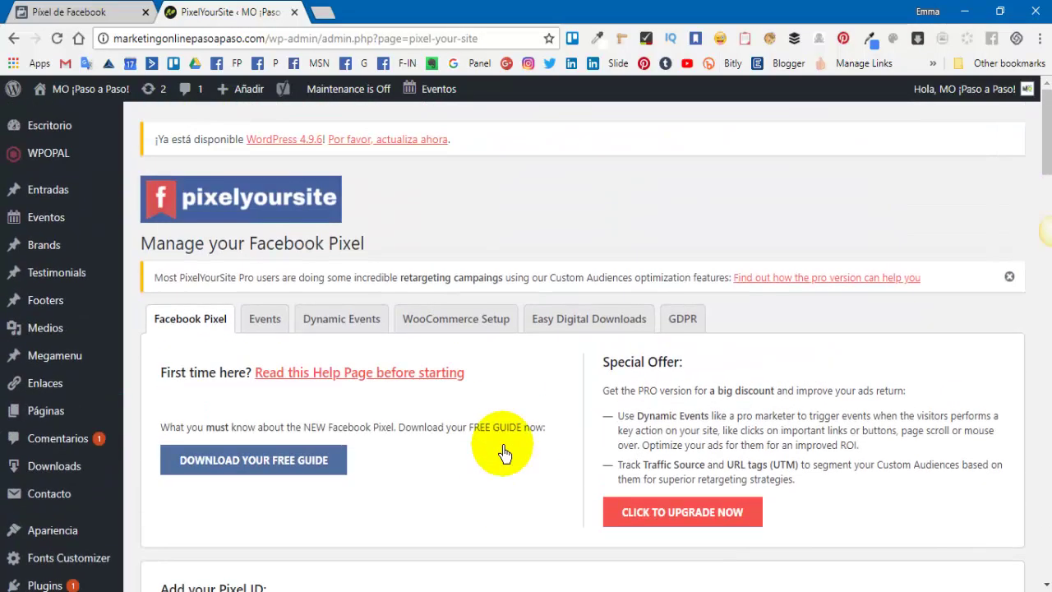
{"action": "scroll", "coordinate": [526, 460], "scroll_direction": "down", "scroll_amount": 3}
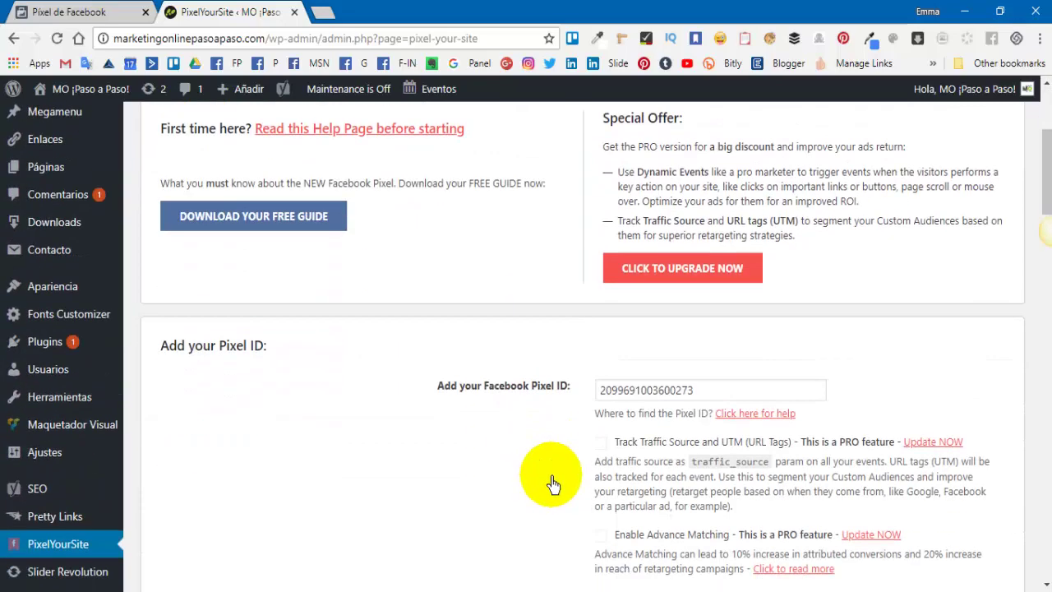
{"action": "scroll", "coordinate": [392, 452], "scroll_direction": "up", "scroll_amount": 3}
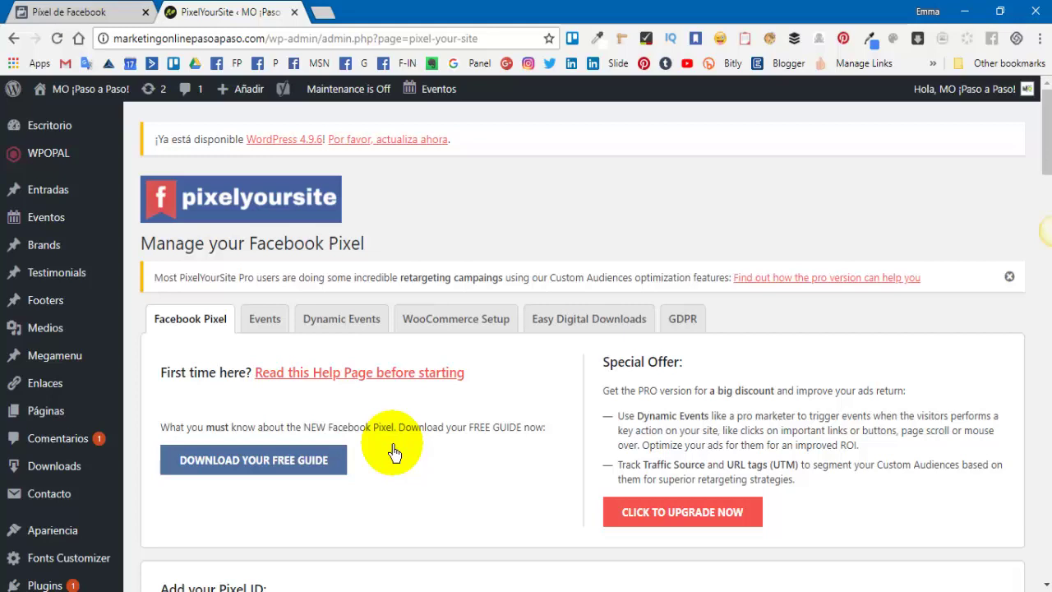
Step: Search Google for "google extensions" in a new browser tab and reach the Chrome Web Store's Extensions page, closing the Cookiebro details
{"action": "left_click", "coordinate": [322, 15]}
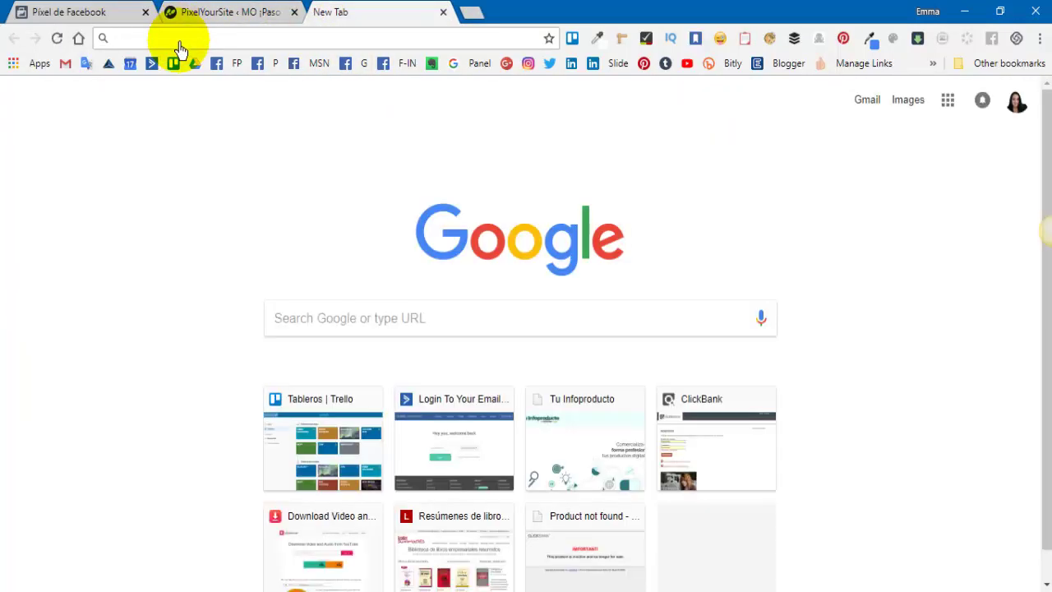
{"action": "type", "text": "google"}
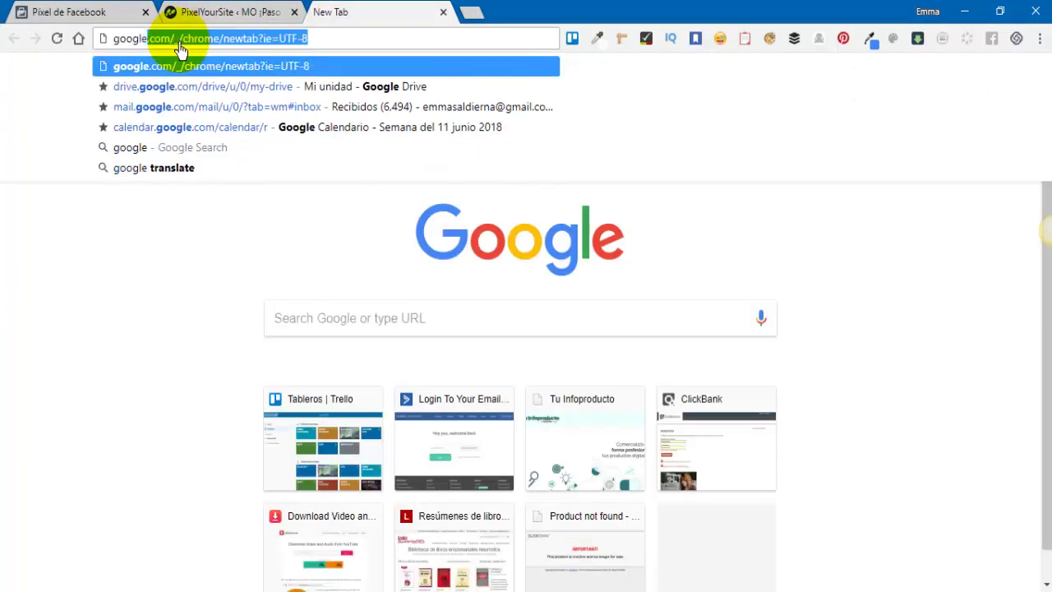
{"action": "type", "text": " extensions"}
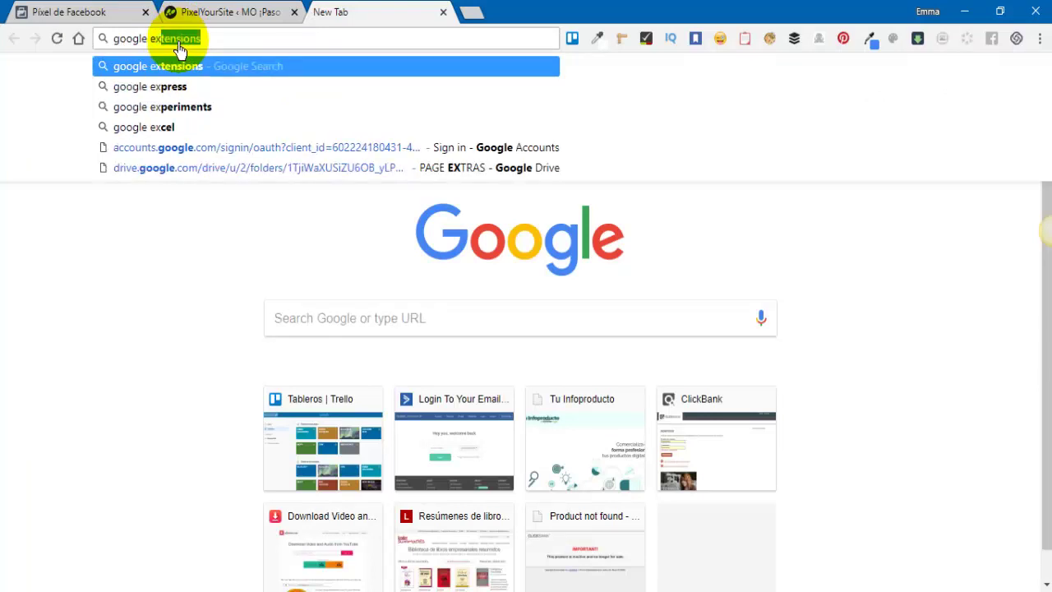
{"action": "left_click", "coordinate": [296, 68]}
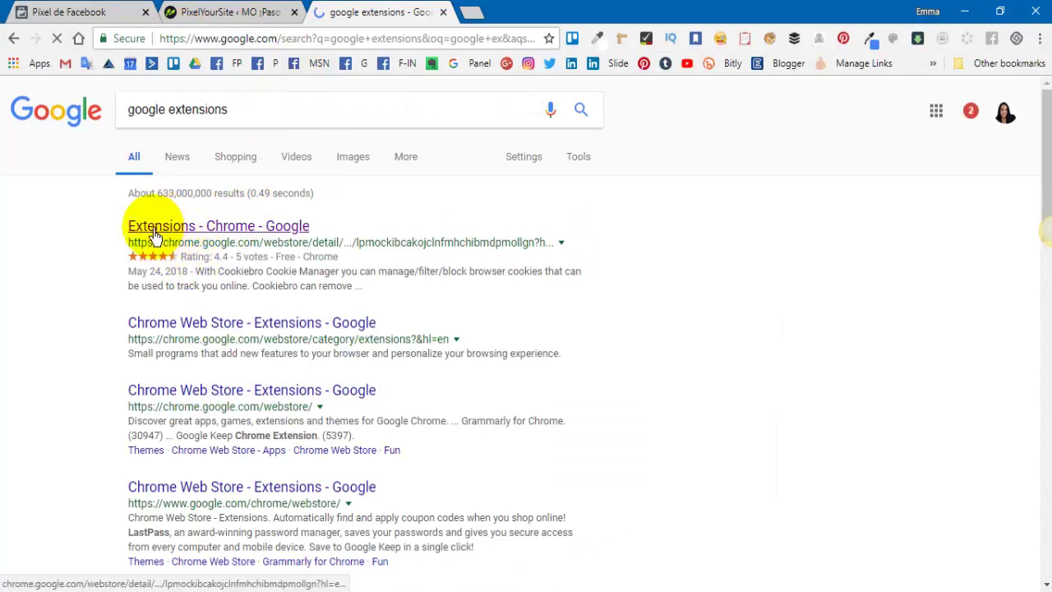
{"action": "left_click", "coordinate": [229, 231]}
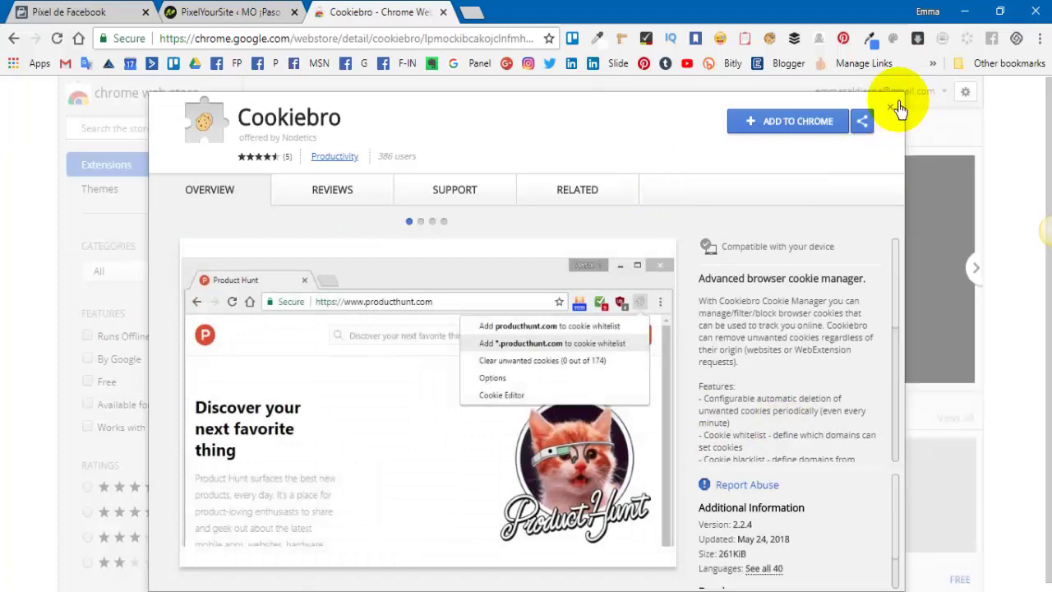
{"action": "left_click", "coordinate": [889, 113]}
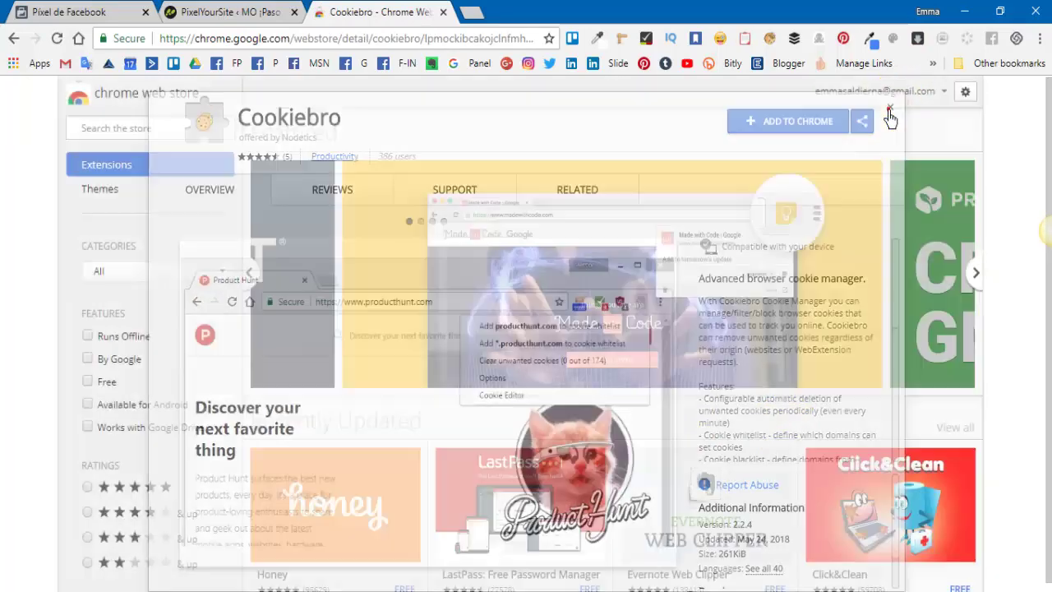
Step: Search the Chrome Web Store for "pixel helper"
{"action": "left_click", "coordinate": [138, 129]}
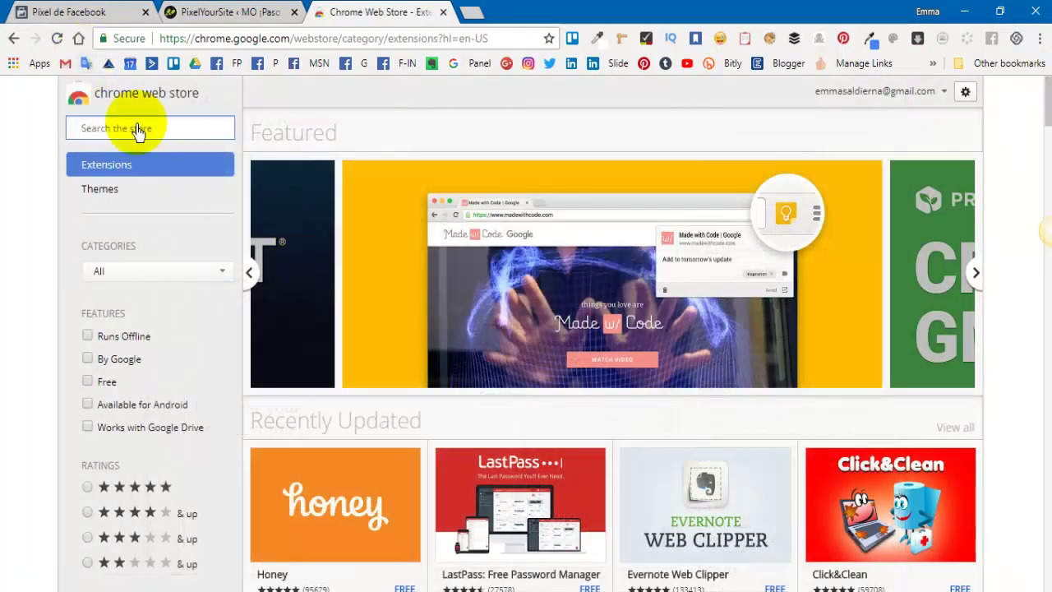
{"action": "type", "text": "pixel hel"}
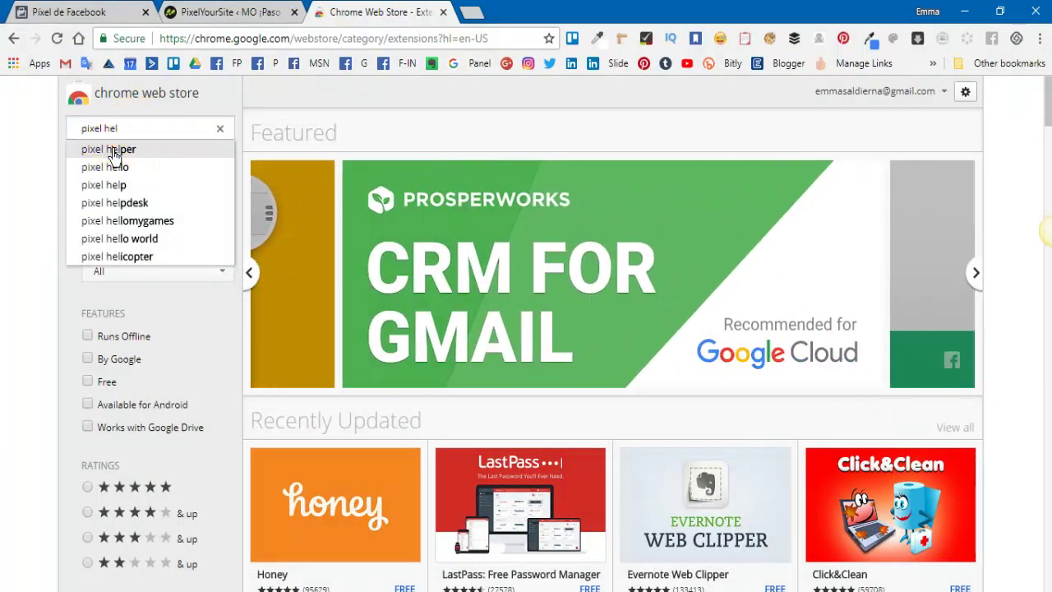
{"action": "left_click", "coordinate": [115, 153]}
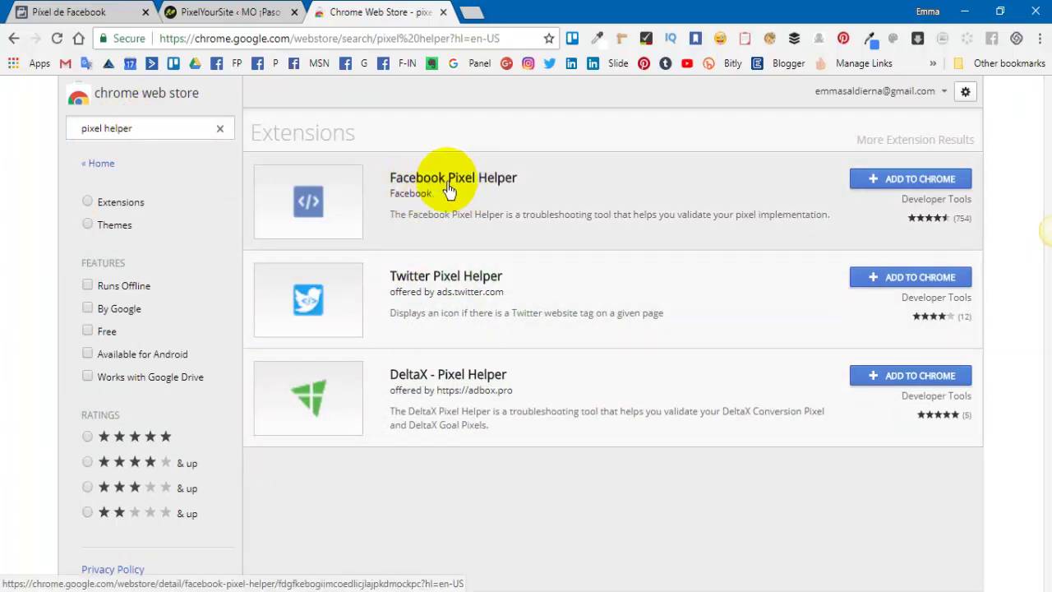
Step: Add the Facebook Pixel Helper extension to Chrome and dismiss the notice about its installation
{"action": "left_click", "coordinate": [893, 182]}
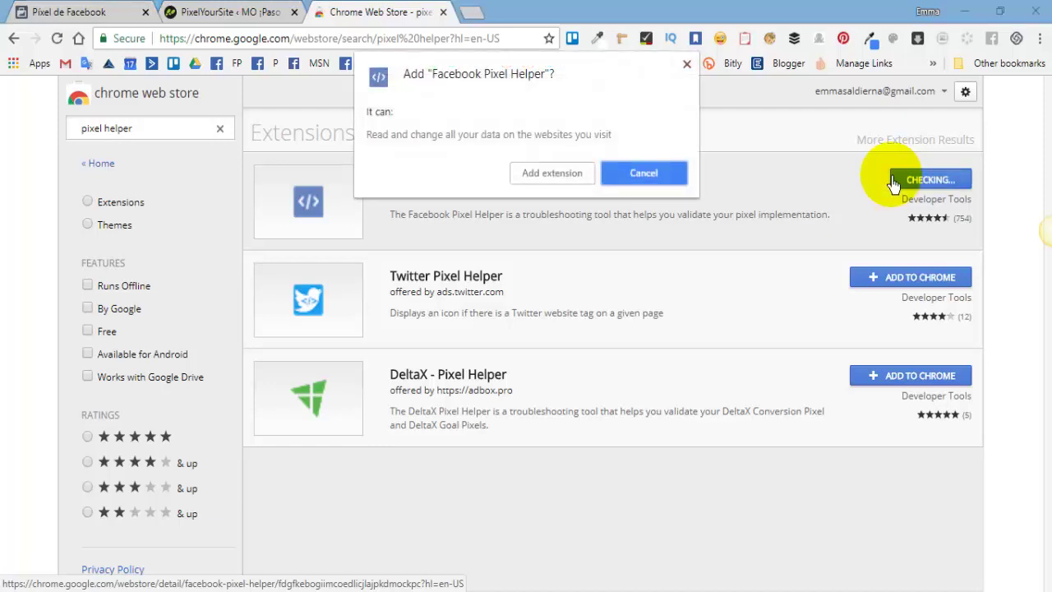
{"action": "left_click", "coordinate": [579, 179]}
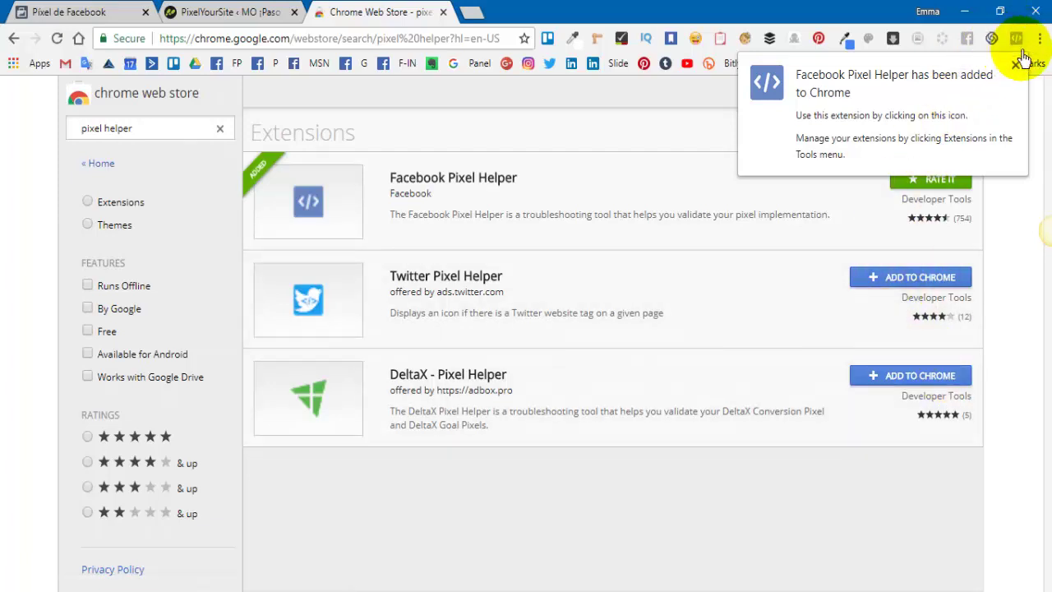
{"action": "left_click", "coordinate": [1015, 65]}
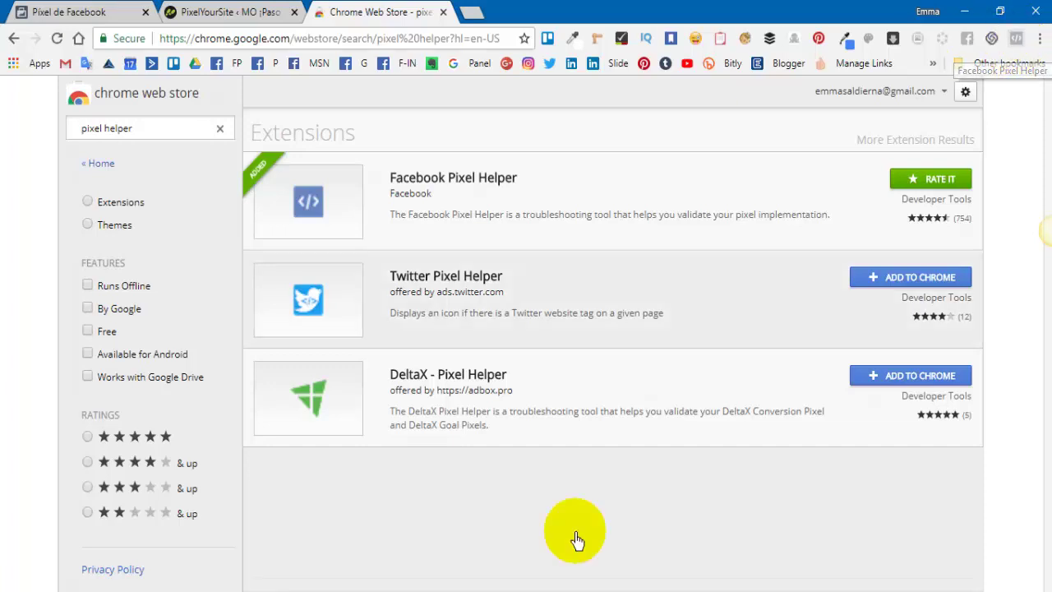
Step: Open the WordPress site's public home page in a new browser tab from the PixelYourSite admin page
{"action": "left_click", "coordinate": [236, 12]}
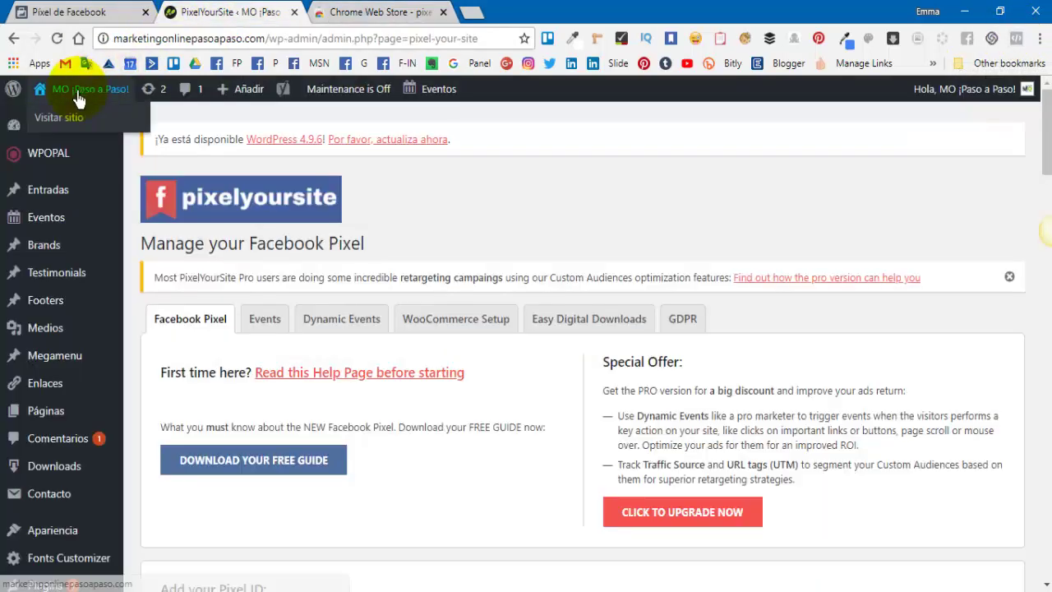
{"action": "right_click", "coordinate": [72, 111]}
{"action": "left_click", "coordinate": [135, 124]}
{"action": "left_click", "coordinate": [351, 14]}
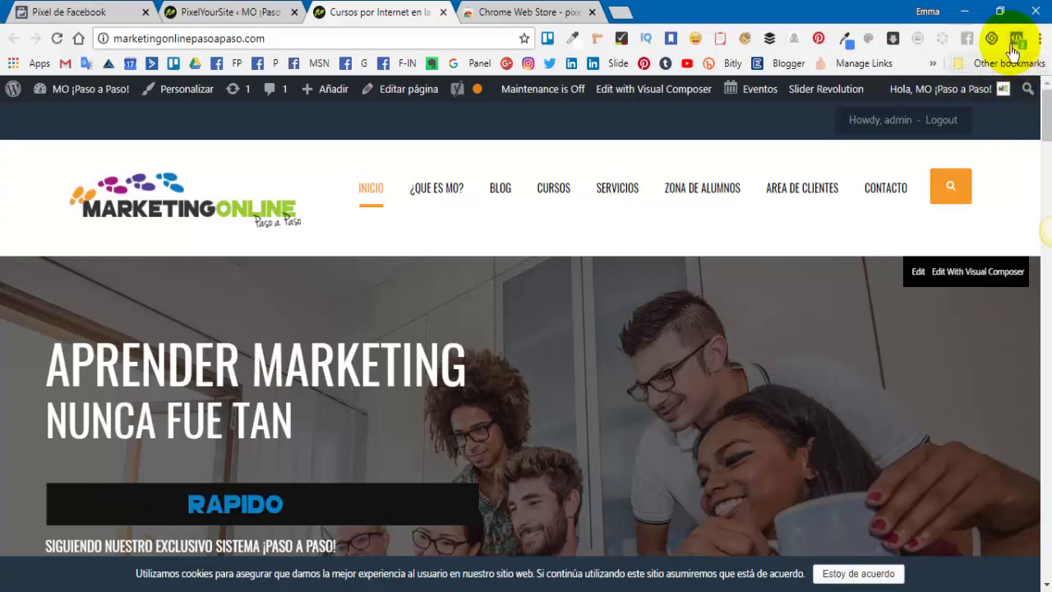
Step: Check the site's home page with Facebook Pixel Helper for the installed pixel and its events
{"action": "left_click", "coordinate": [238, 12]}
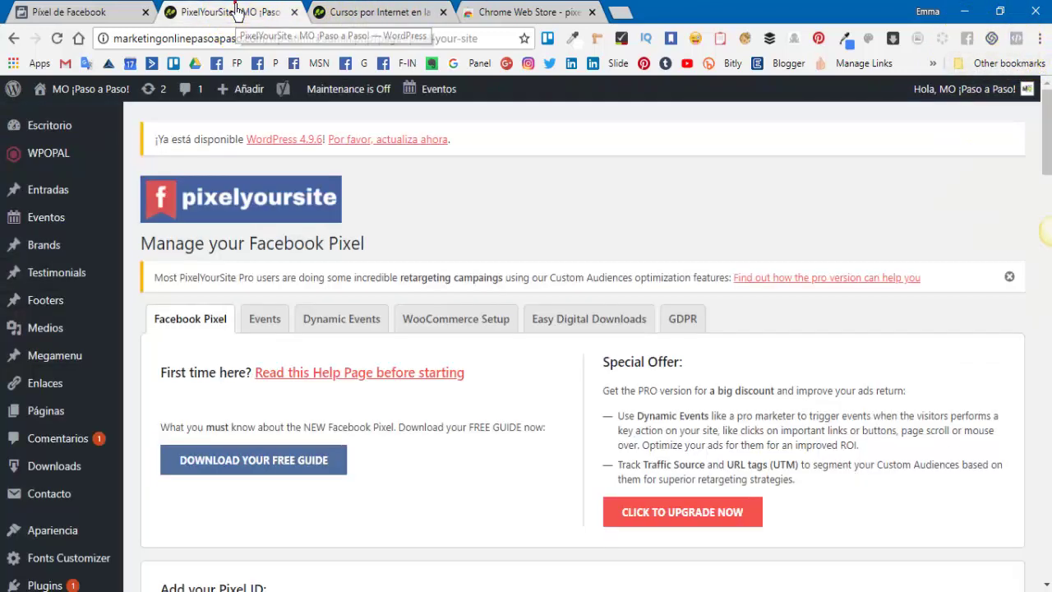
{"action": "left_click", "coordinate": [389, 11]}
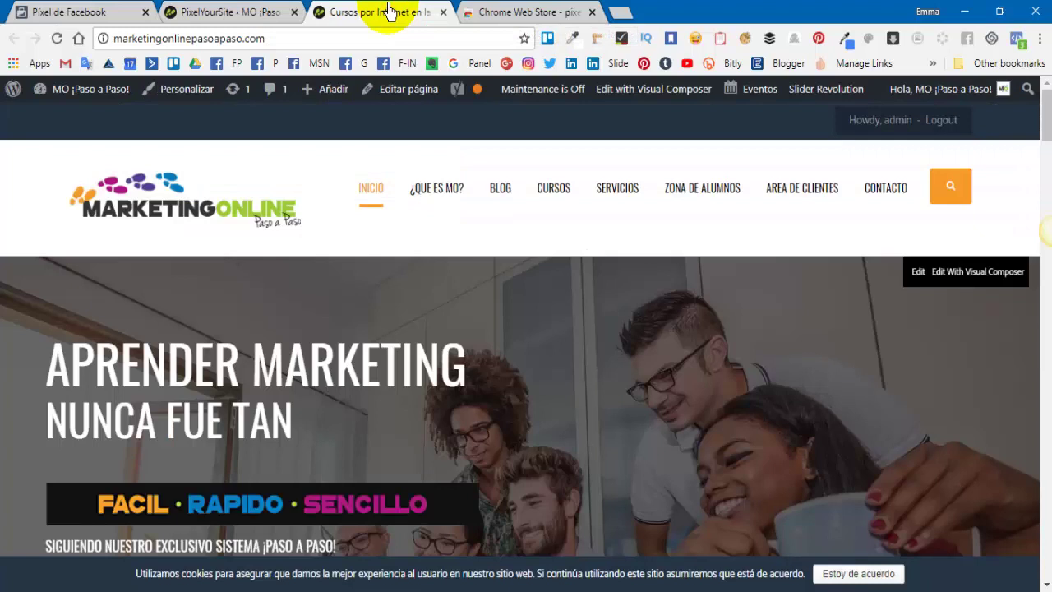
{"action": "left_click", "coordinate": [1017, 38]}
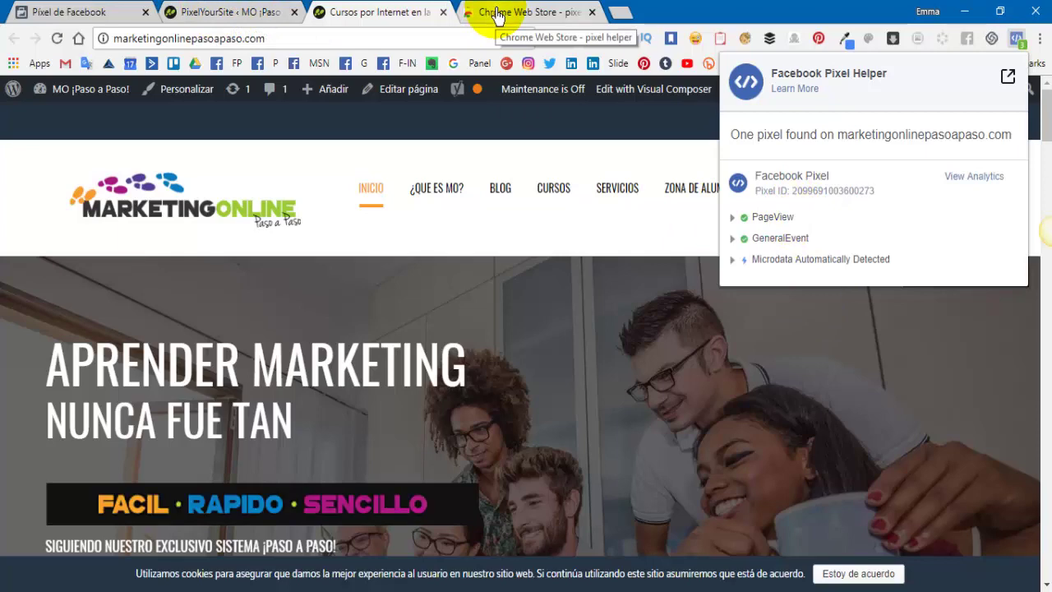
Step: Review the new pixel's page in Facebook Events Manager, then reopen Facebook Pixel Helper on the site's home page to compare the pixel ID
{"action": "left_click", "coordinate": [66, 13]}
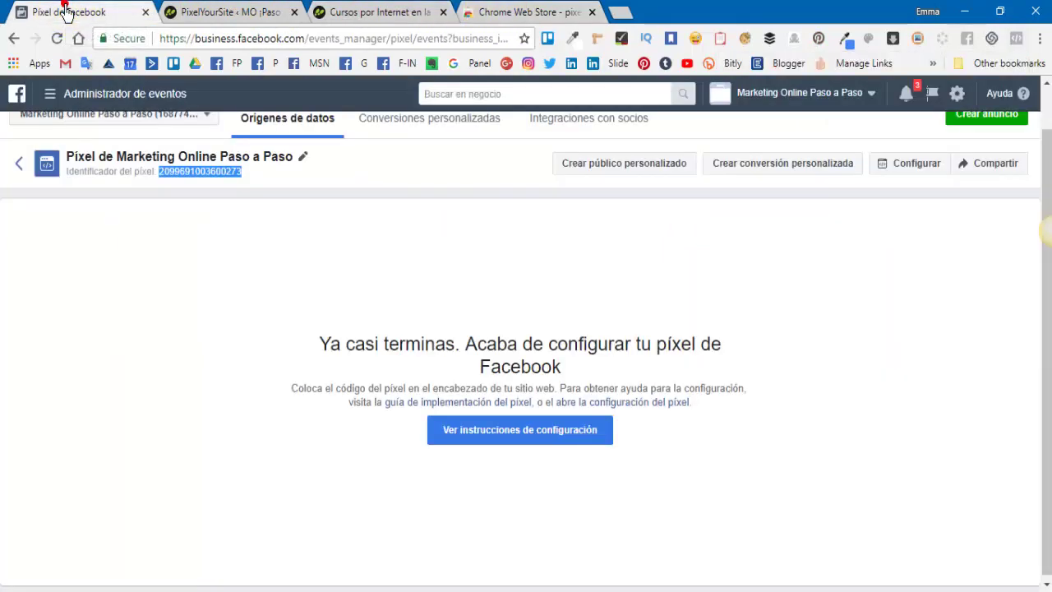
{"action": "left_click", "coordinate": [195, 17]}
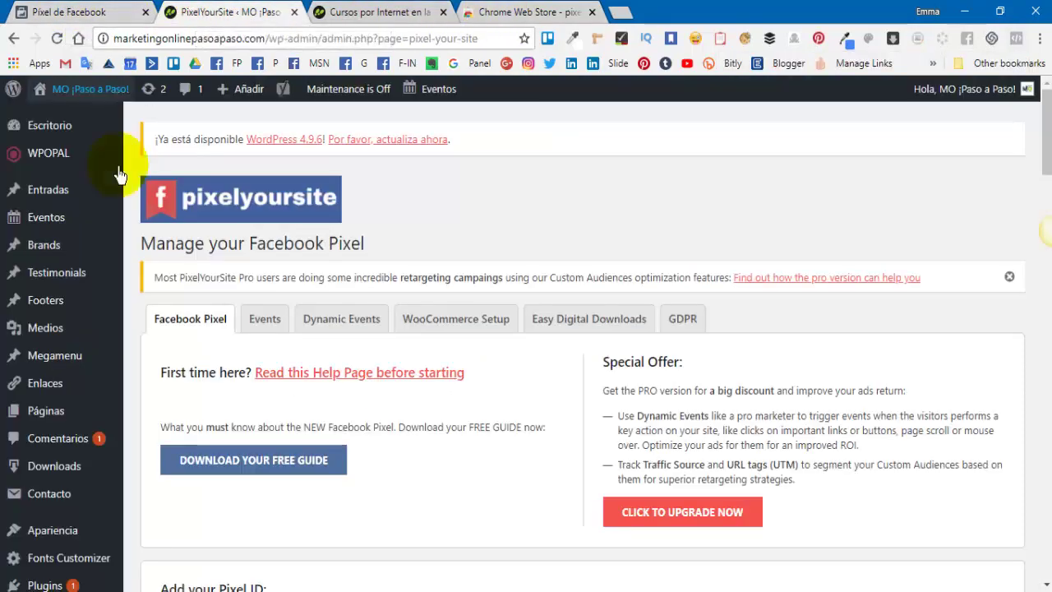
{"action": "left_click", "coordinate": [393, 18]}
{"action": "left_click", "coordinate": [501, 12]}
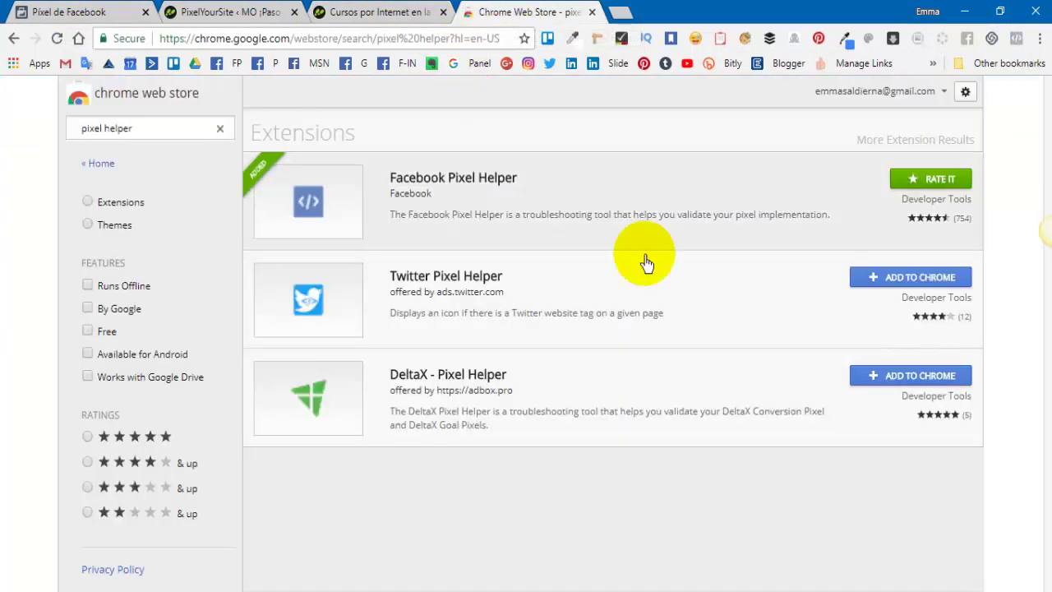
{"action": "left_click", "coordinate": [210, 10]}
{"action": "left_click", "coordinate": [358, 10]}
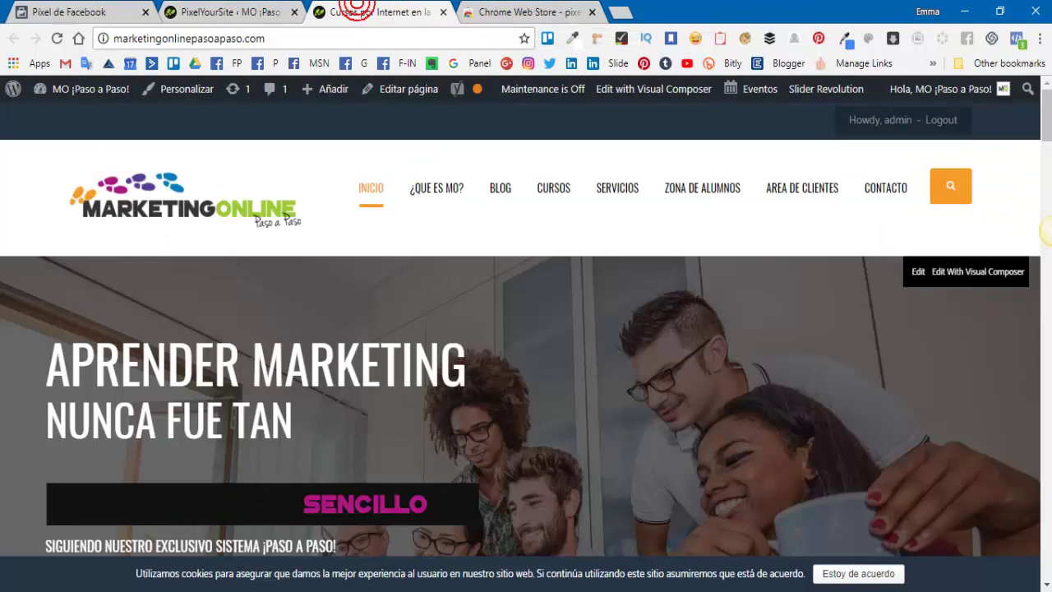
{"action": "left_click", "coordinate": [1017, 39]}
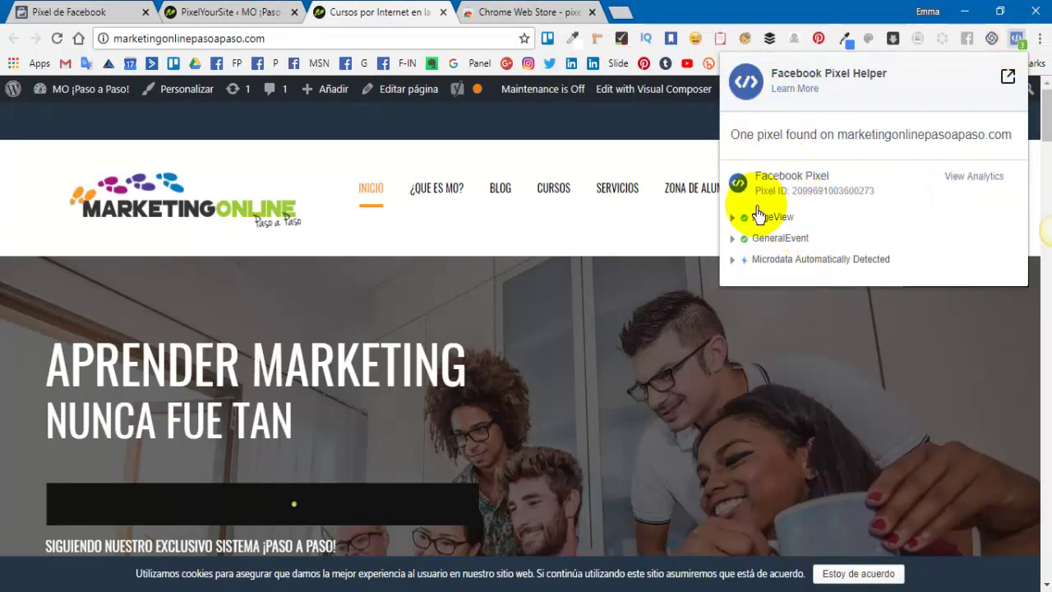
Step: Check the new pixel's activity in Events Manager, then switch to the personal ad account and open its Píxeles page
{"action": "left_click", "coordinate": [74, 13]}
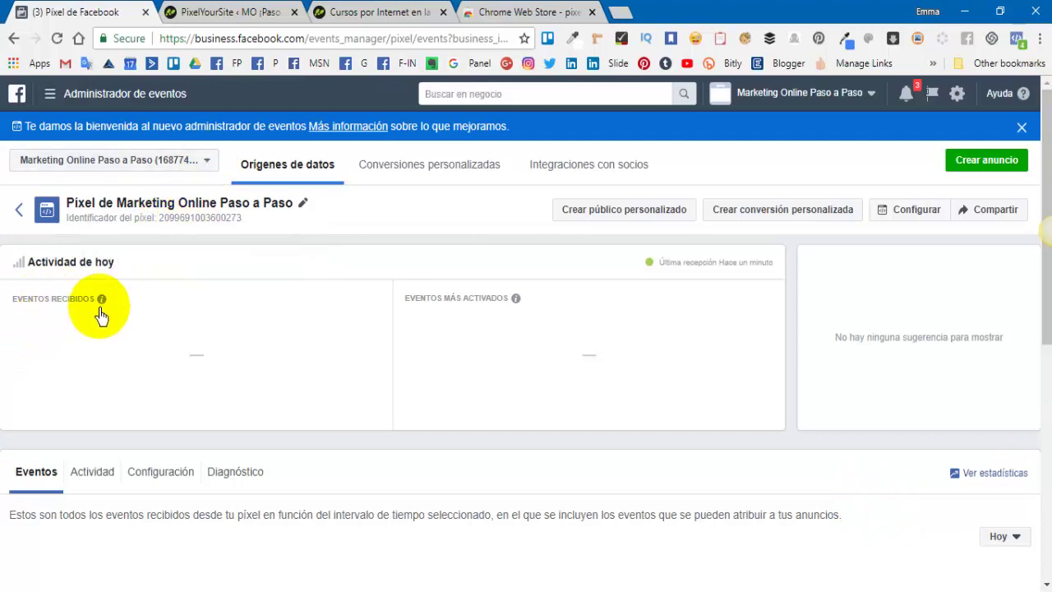
{"action": "left_click", "coordinate": [872, 94]}
{"action": "left_click", "coordinate": [762, 226]}
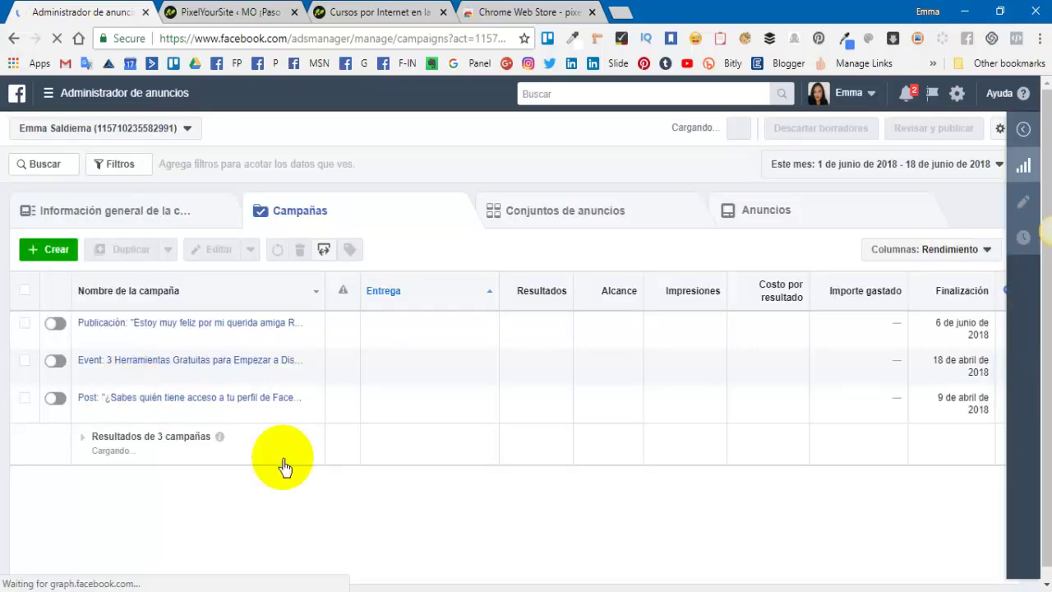
{"action": "left_click", "coordinate": [54, 128]}
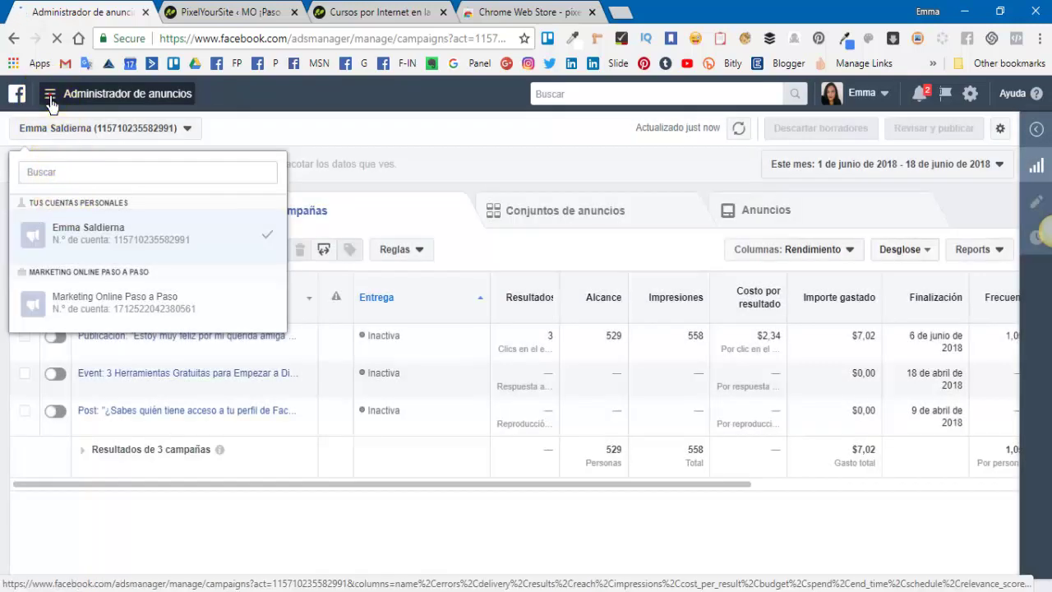
{"action": "left_click", "coordinate": [50, 95]}
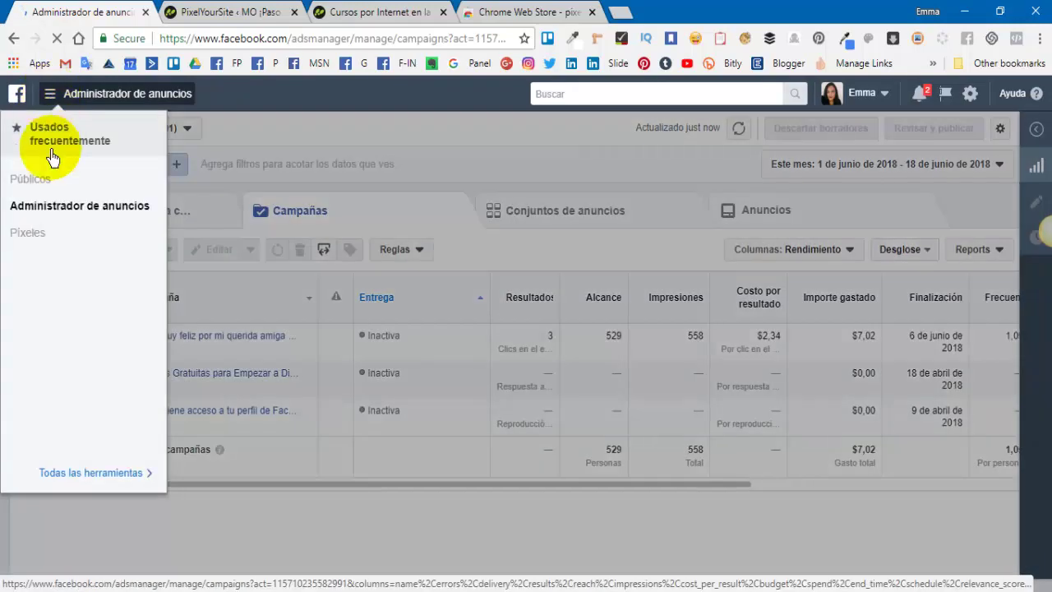
{"action": "left_click", "coordinate": [29, 239]}
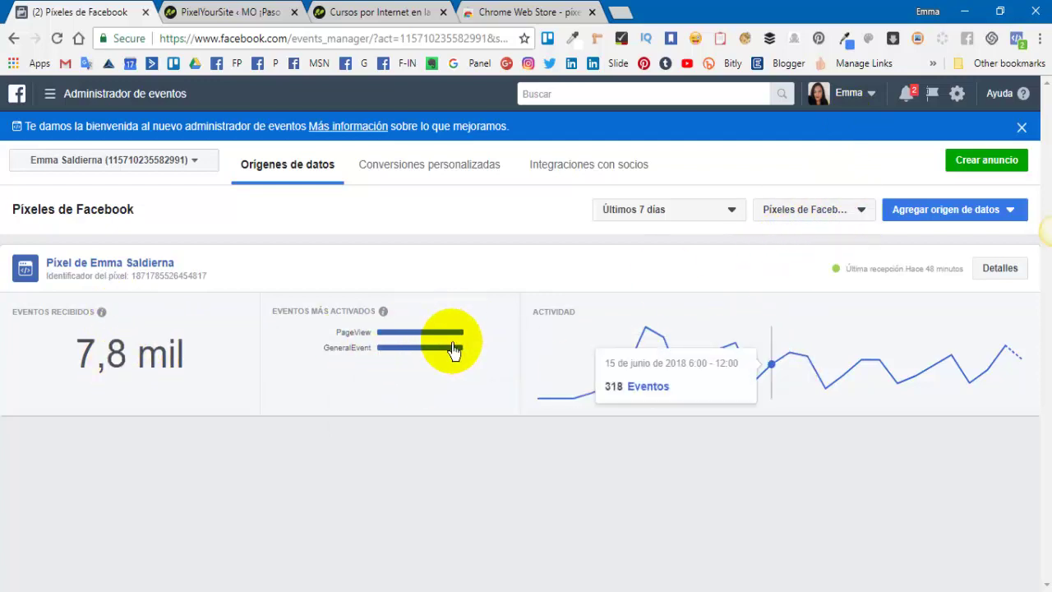
Step: Open the details of the personal account's pixel and examine its event chart, events list and today's activity
{"action": "left_click", "coordinate": [1017, 269]}
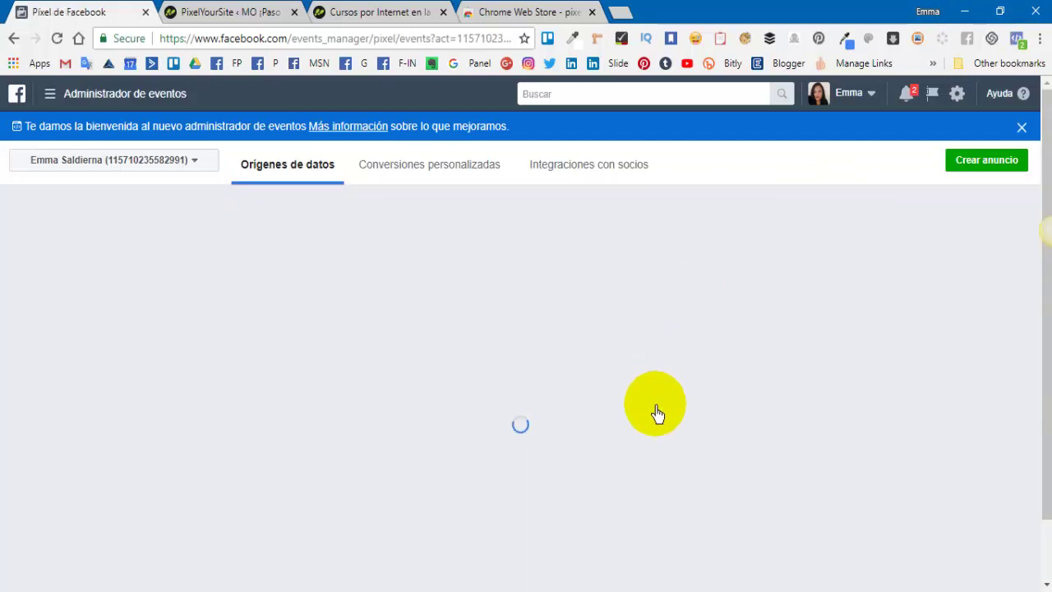
{"action": "scroll", "coordinate": [438, 399], "scroll_direction": "down", "scroll_amount": 3}
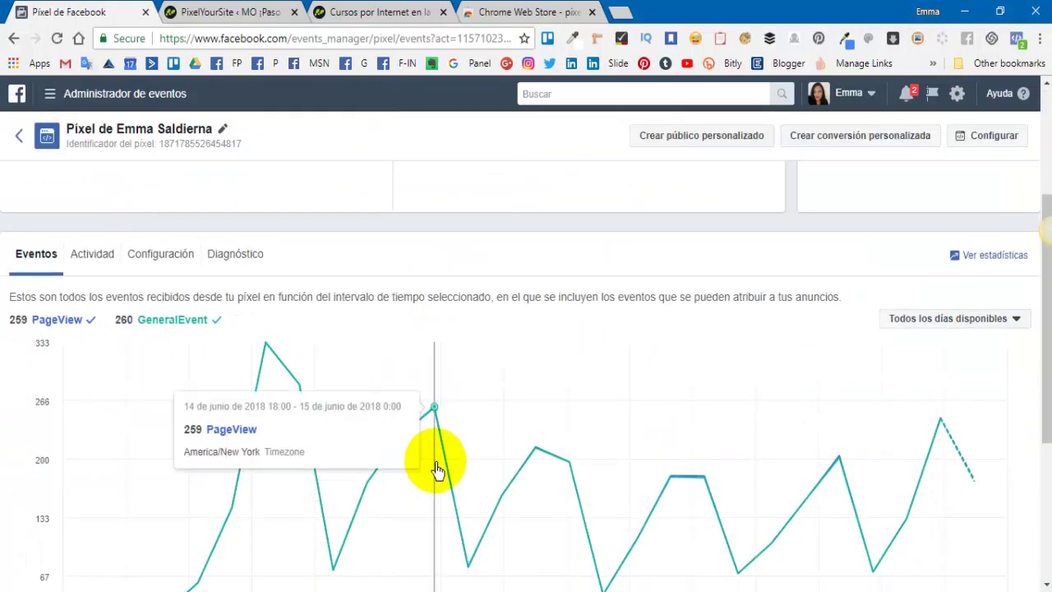
{"action": "scroll", "coordinate": [419, 444], "scroll_direction": "down", "scroll_amount": 2}
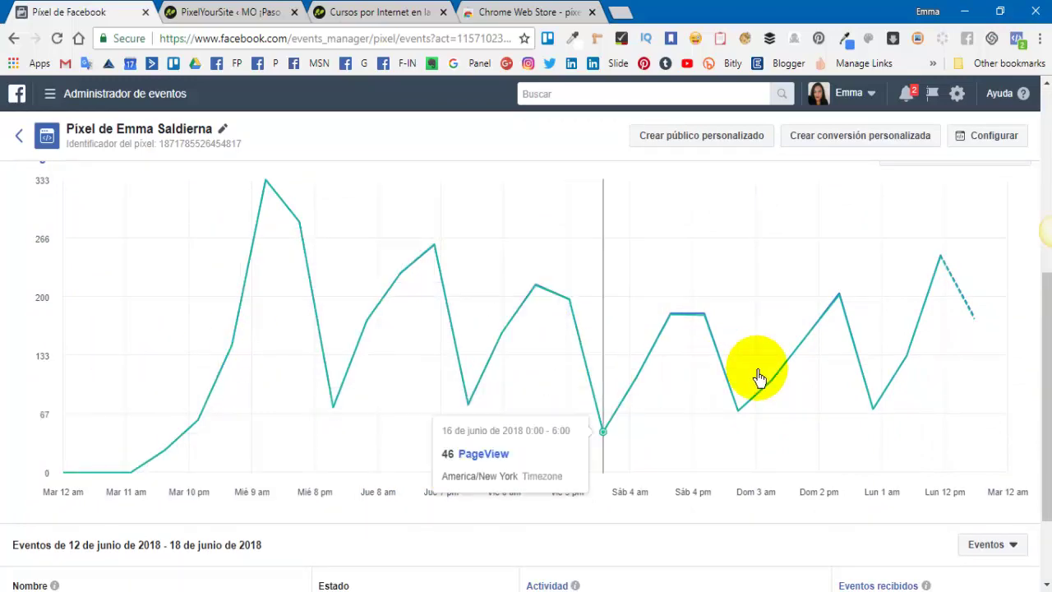
{"action": "scroll", "coordinate": [279, 432], "scroll_direction": "down", "scroll_amount": 2}
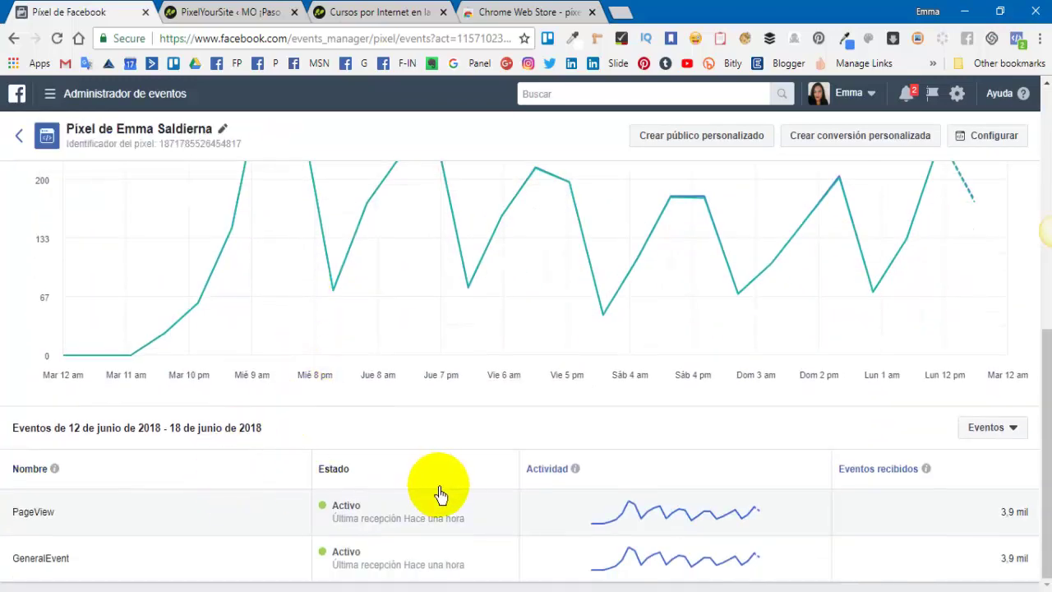
{"action": "scroll", "coordinate": [575, 452], "scroll_direction": "up", "scroll_amount": 3}
{"action": "scroll", "coordinate": [649, 444], "scroll_direction": "down", "scroll_amount": 3}
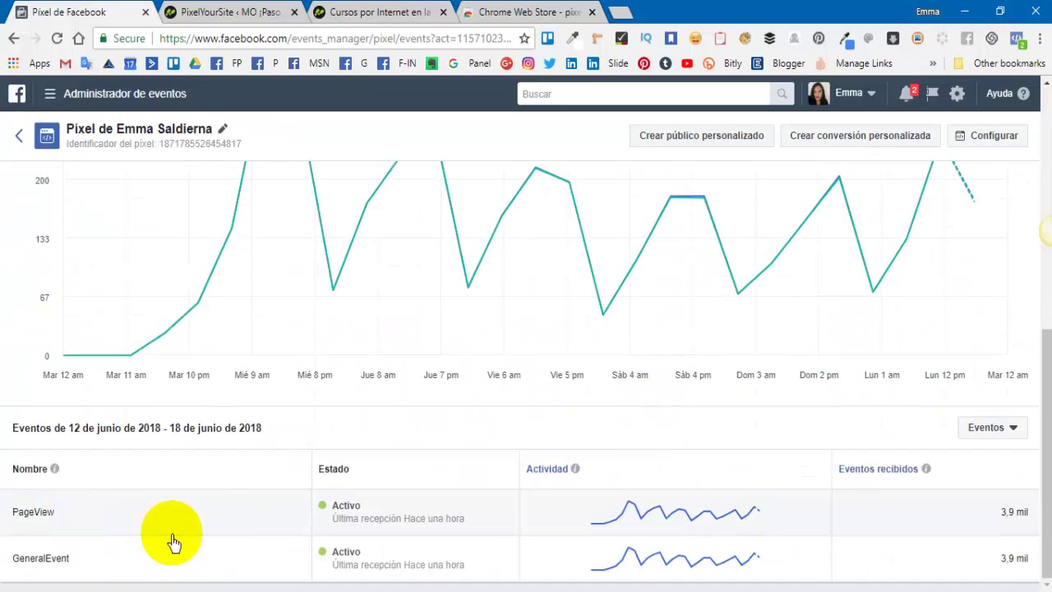
{"action": "scroll", "coordinate": [389, 551], "scroll_direction": "up", "scroll_amount": 5}
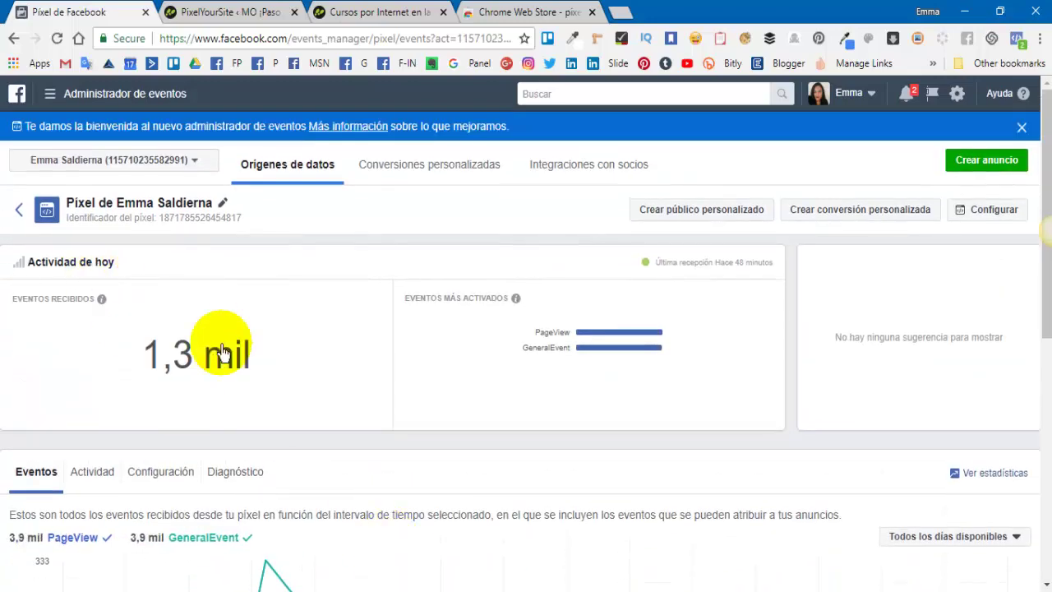
Step: Revisit the site's home page and the Facebook pixel page, then return to the PixelYourSite settings in WordPress
{"action": "left_click", "coordinate": [418, 15]}
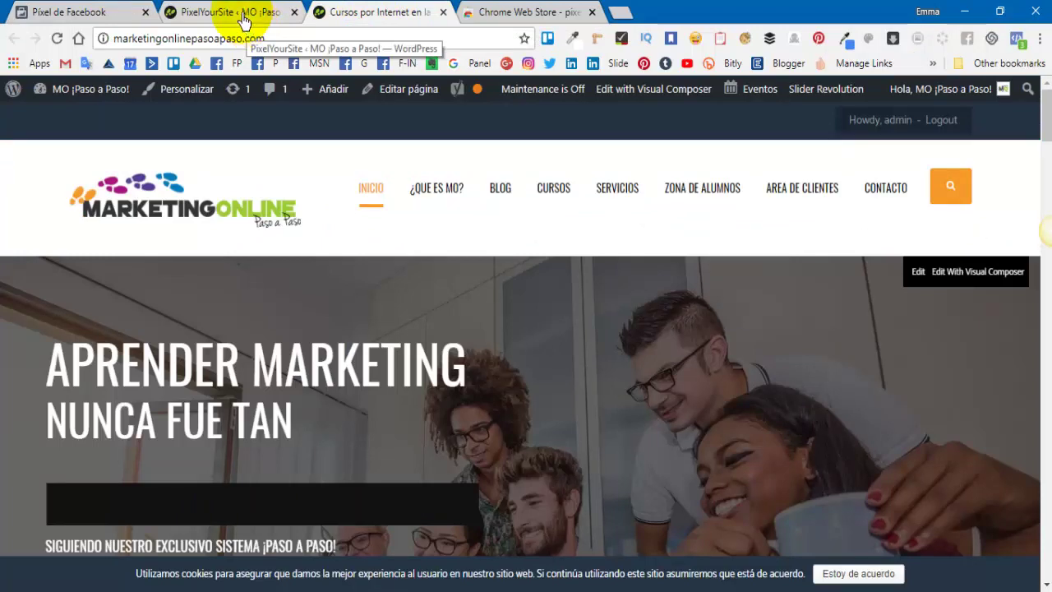
{"action": "left_click", "coordinate": [93, 13]}
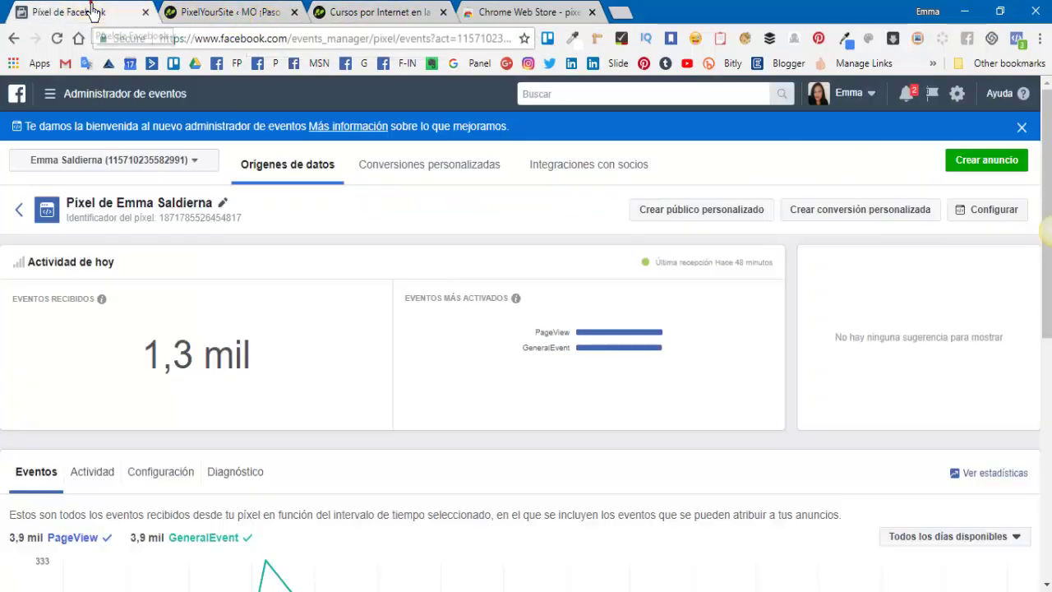
{"action": "left_click", "coordinate": [220, 12]}
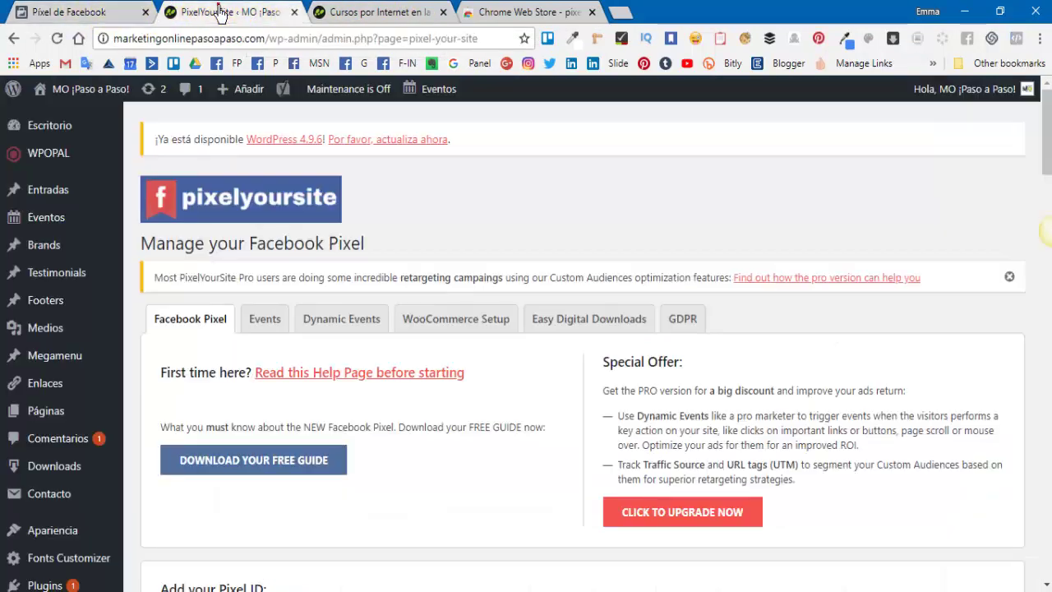